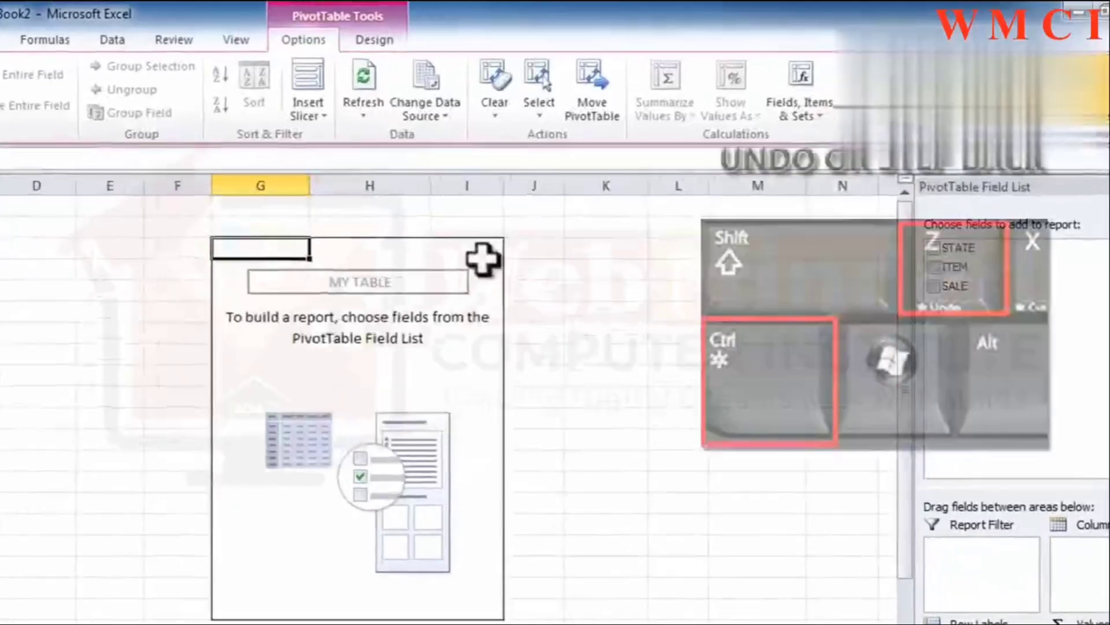
# Step: Undo the last clearing of the PivotTable and select the entire PivotTable
pyautogui.hotkey('ctrl', 'z')
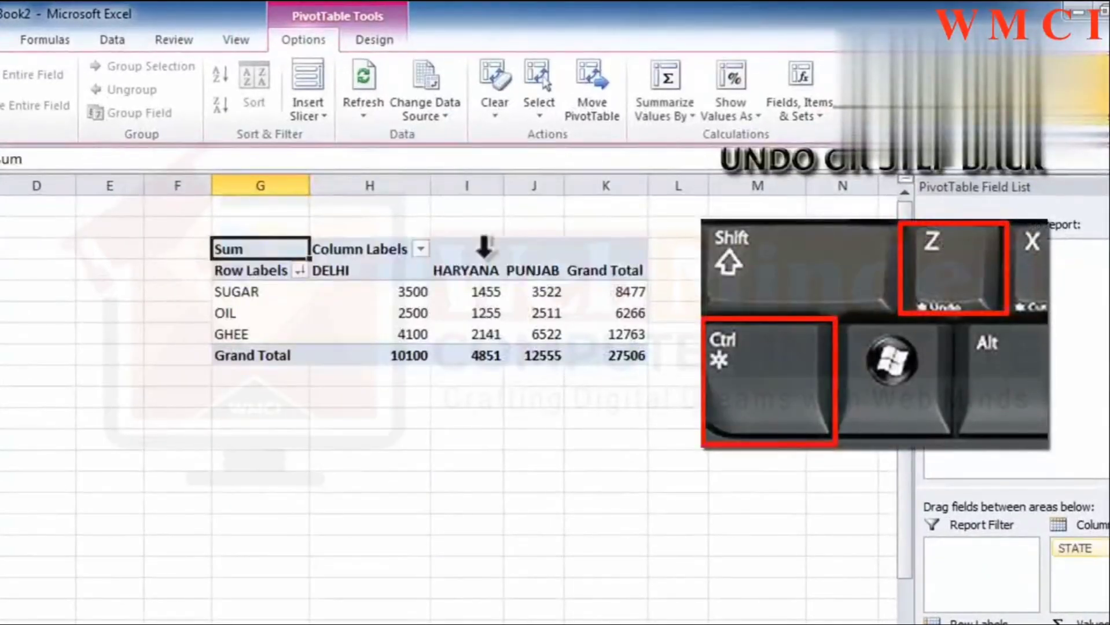
pyautogui.click(536, 116)
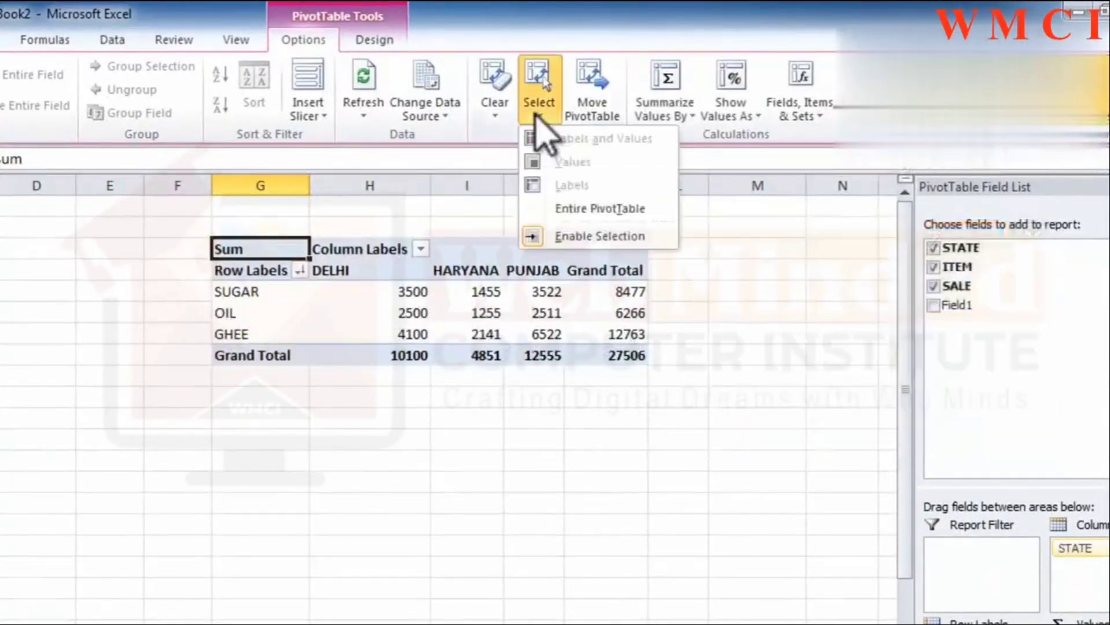
pyautogui.click(585, 210)
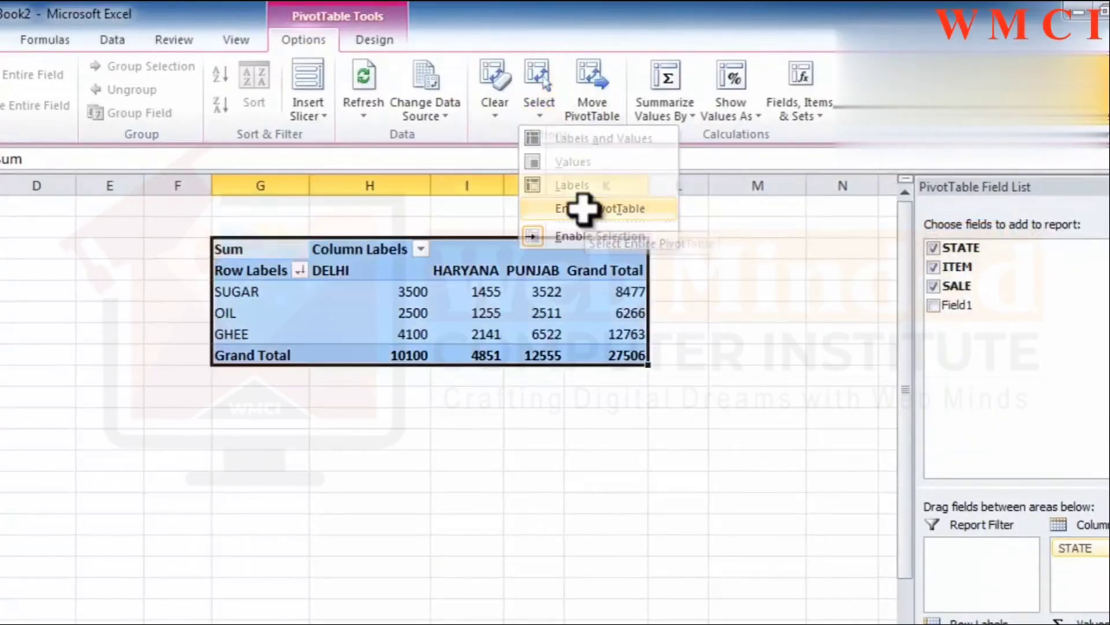
# Step: Try the PivotTable's partial selections: labels and values, values only, and labels only
pyautogui.click(538, 98)
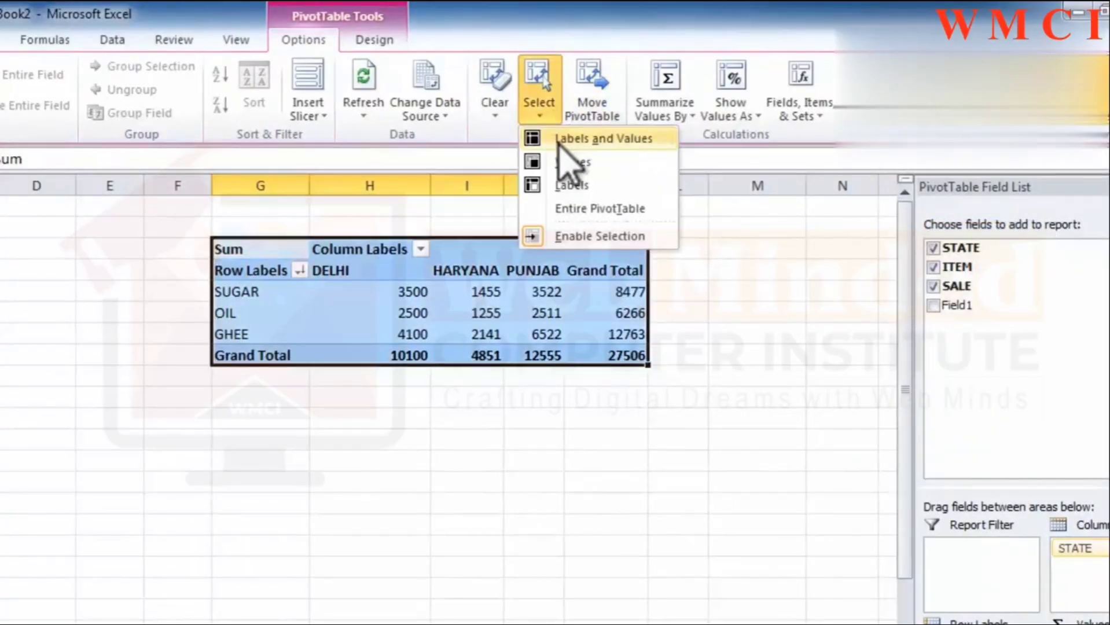
pyautogui.click(558, 143)
pyautogui.click(539, 113)
pyautogui.click(564, 163)
pyautogui.click(535, 110)
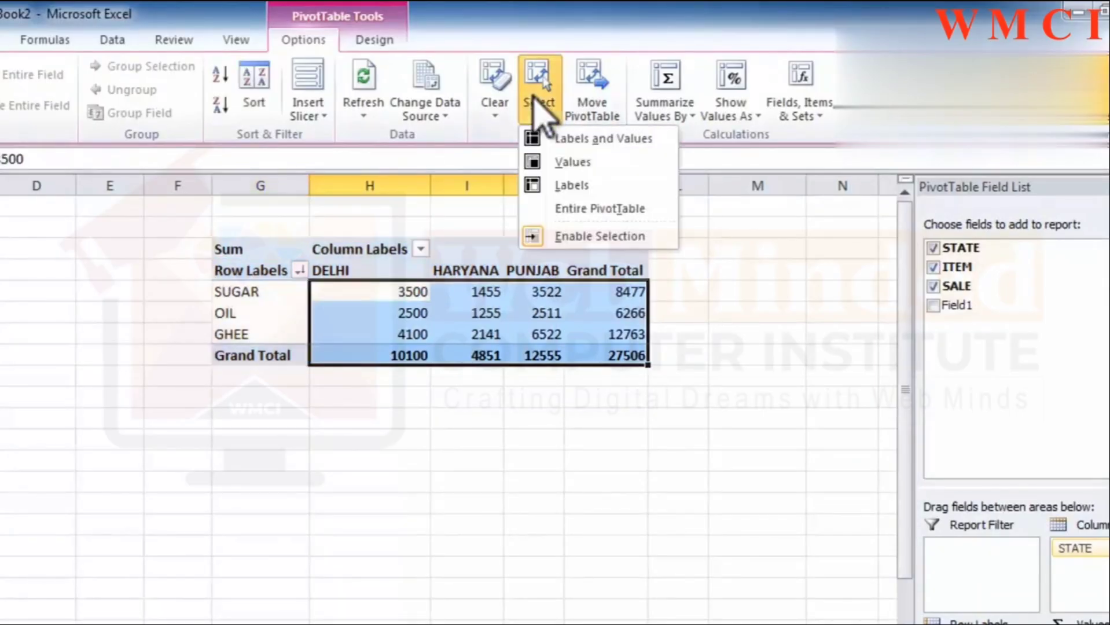
pyautogui.click(570, 185)
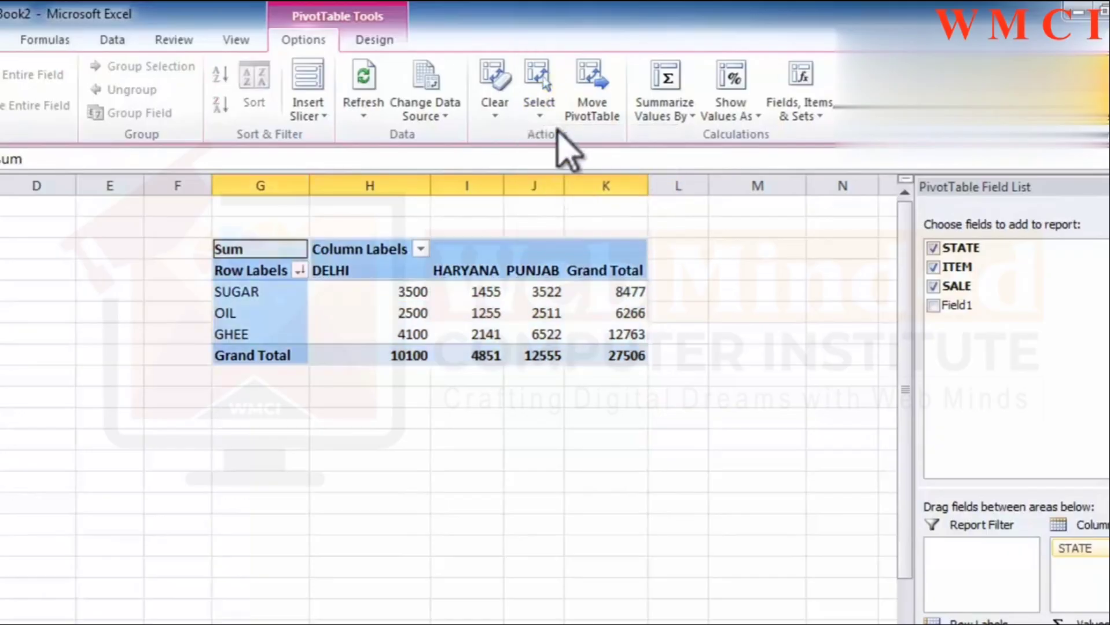
pyautogui.click(547, 107)
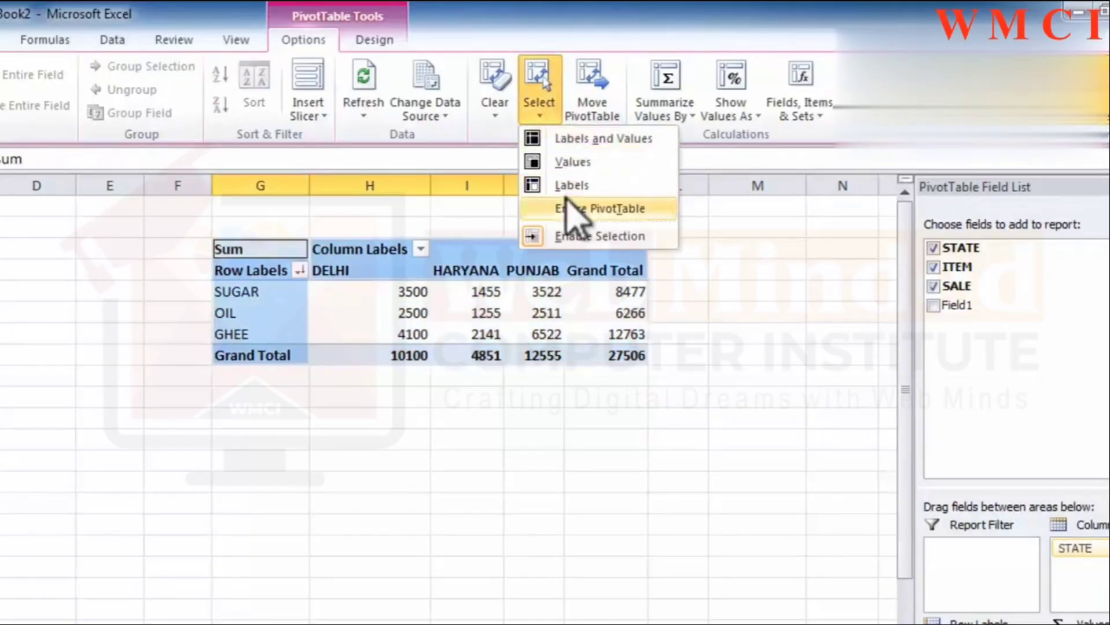
pyautogui.click(579, 98)
pyautogui.click(390, 289)
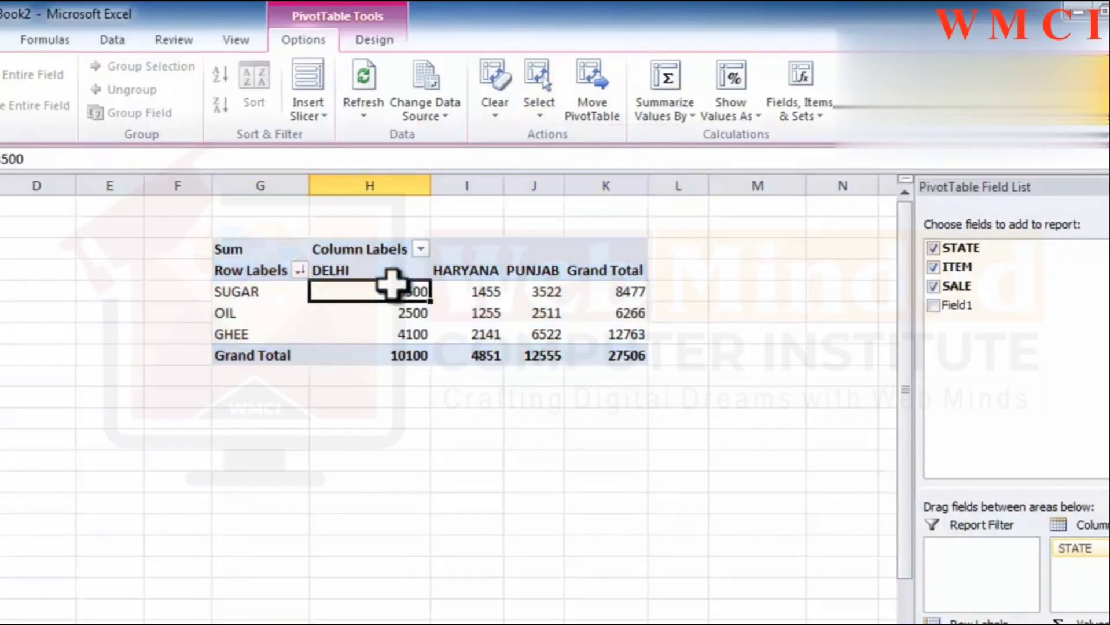
# Step: Move the PivotTable to cell D17 of the existing worksheet Sheet3
pyautogui.click(300, 294)
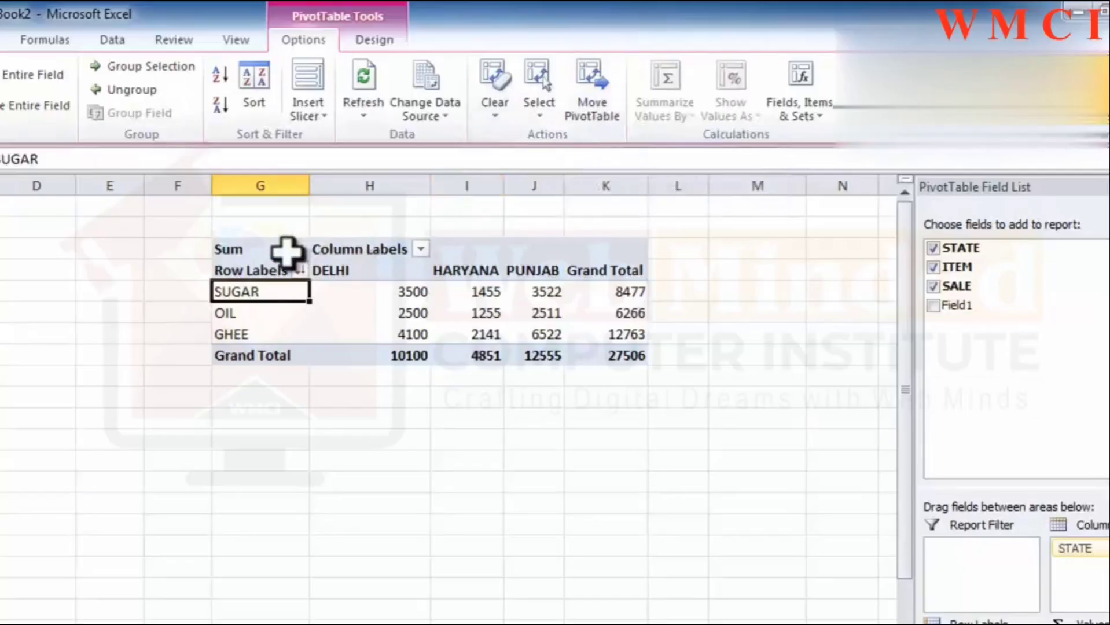
pyautogui.click(578, 110)
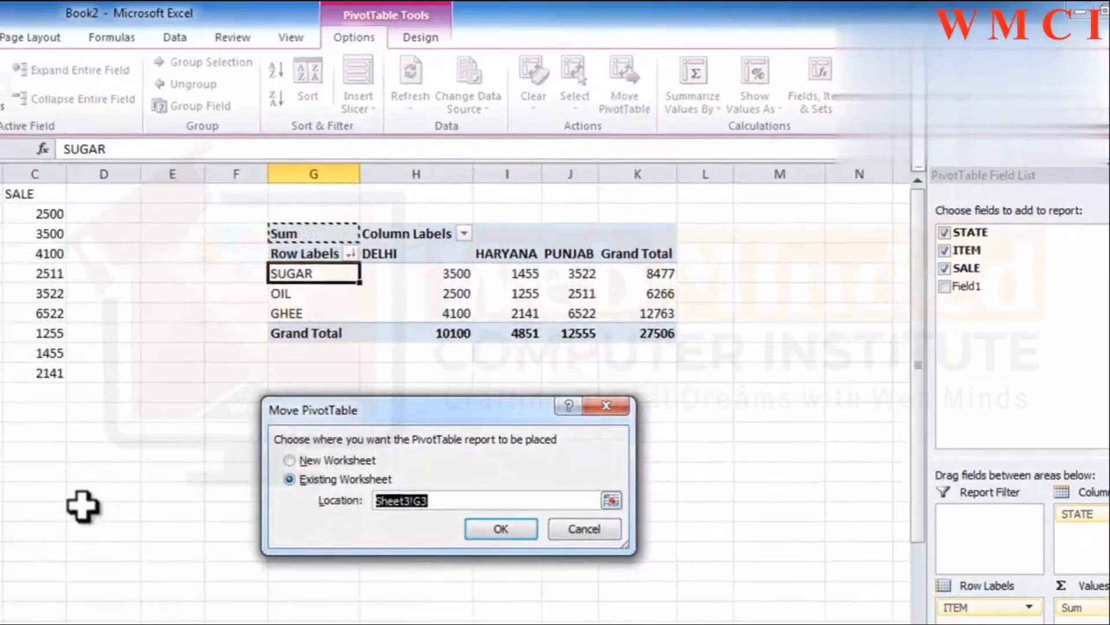
pyautogui.click(91, 509)
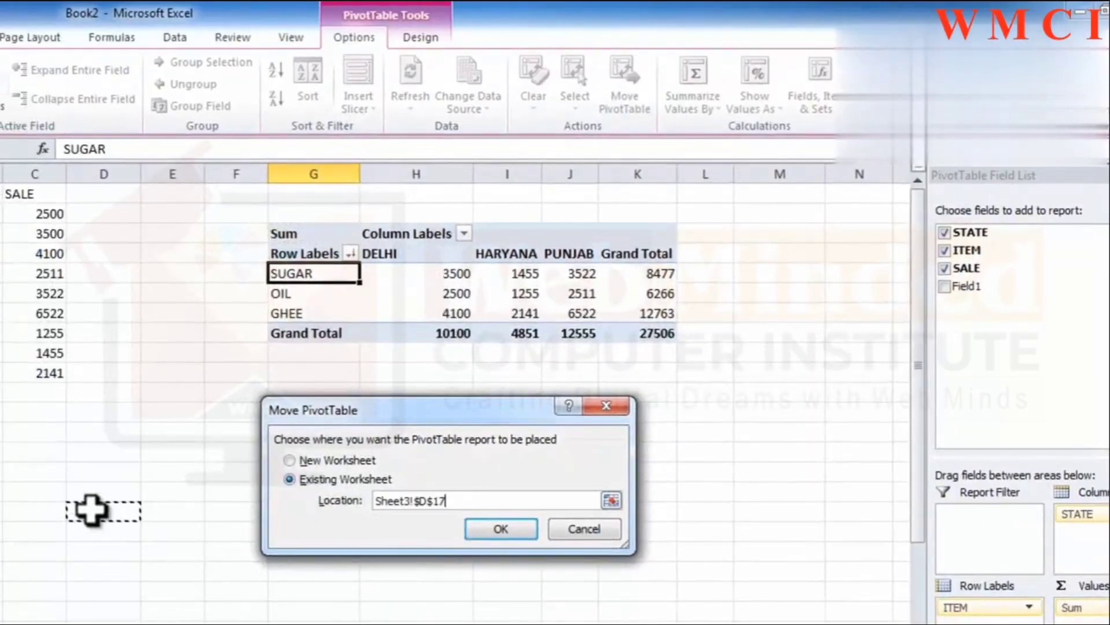
pyautogui.click(501, 529)
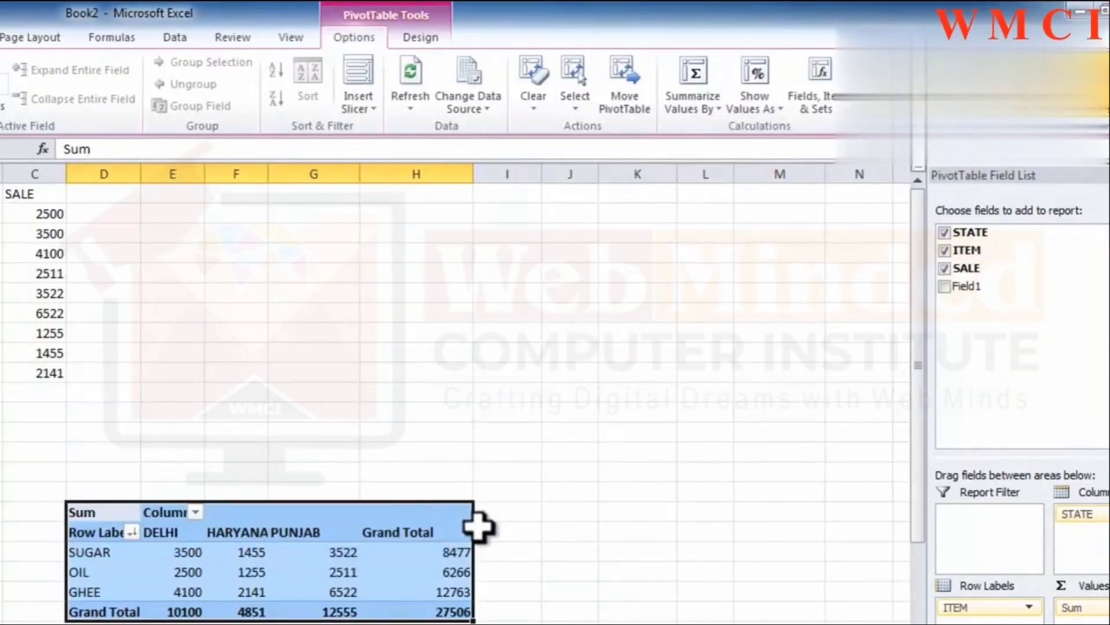
# Step: Return the PivotTable to its original location starting at cell G3 and select the DELHI value for OIL
pyautogui.click(626, 99)
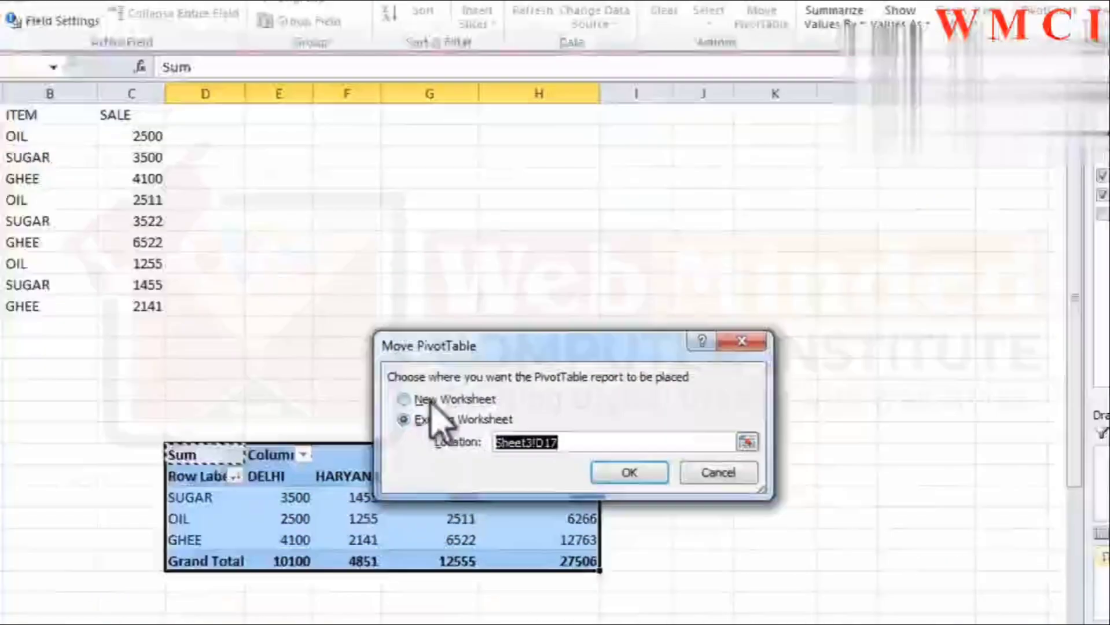
pyautogui.click(287, 459)
pyautogui.click(770, 399)
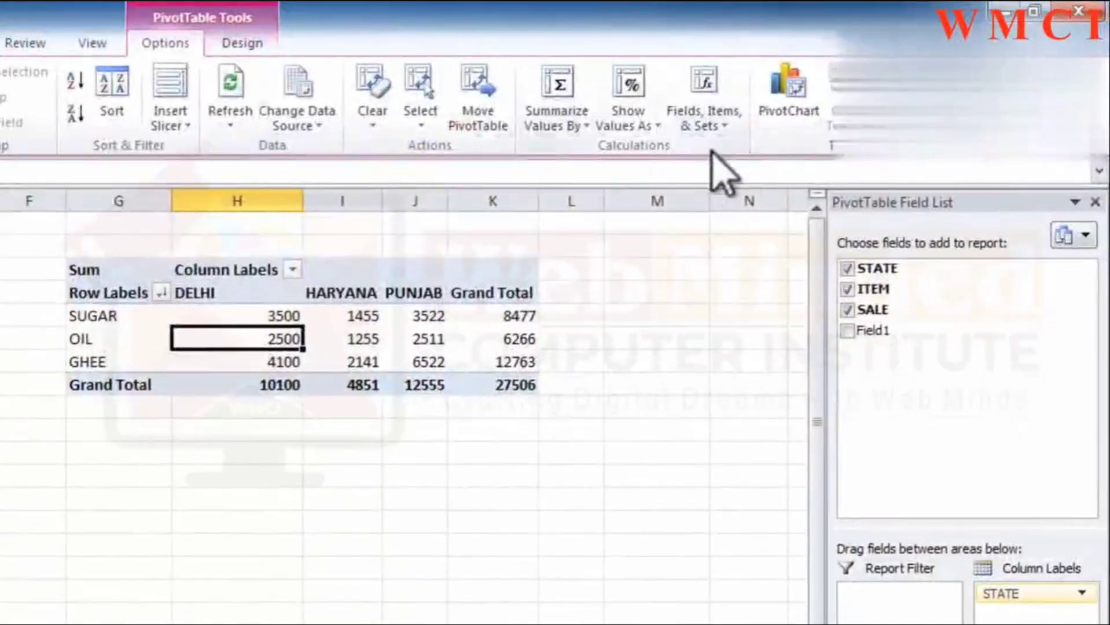
# Step: Summarize the PivotTable values by Average and switch the summary back to Sum
pyautogui.click(557, 120)
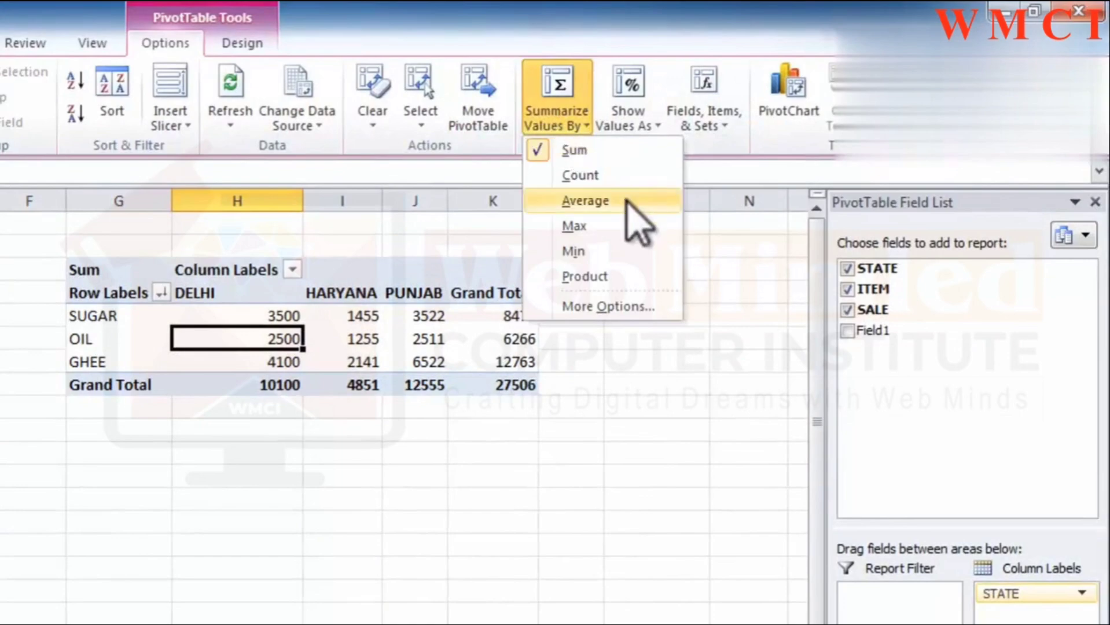
pyautogui.click(570, 223)
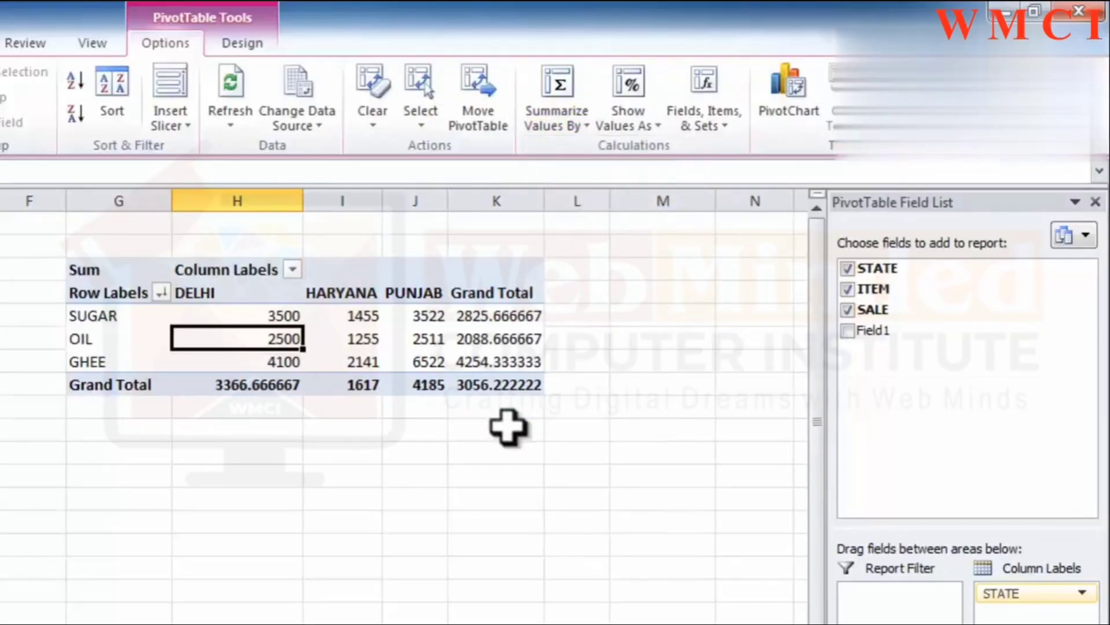
pyautogui.click(574, 116)
pyautogui.click(572, 148)
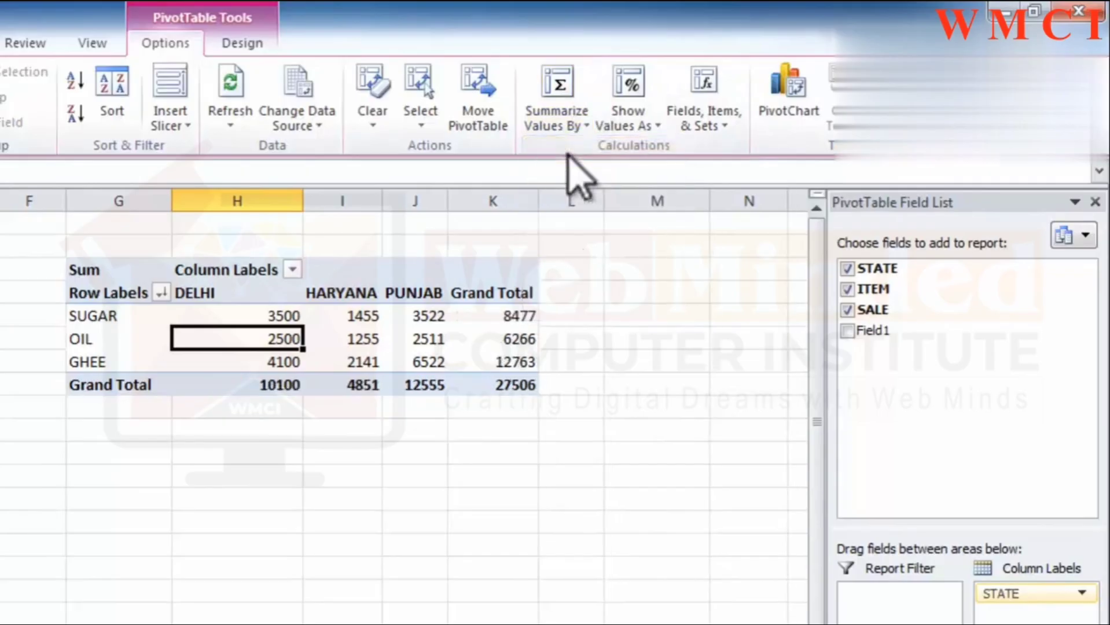
# Step: Show the PivotTable values as % of Grand Total and return them to No Calculation
pyautogui.click(634, 128)
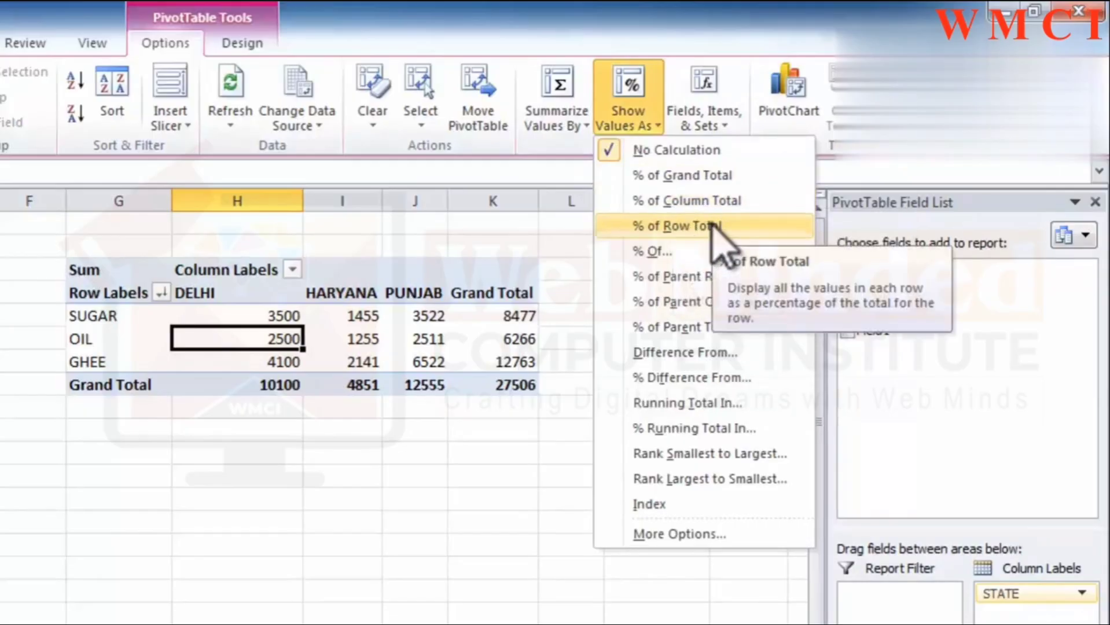
pyautogui.click(670, 176)
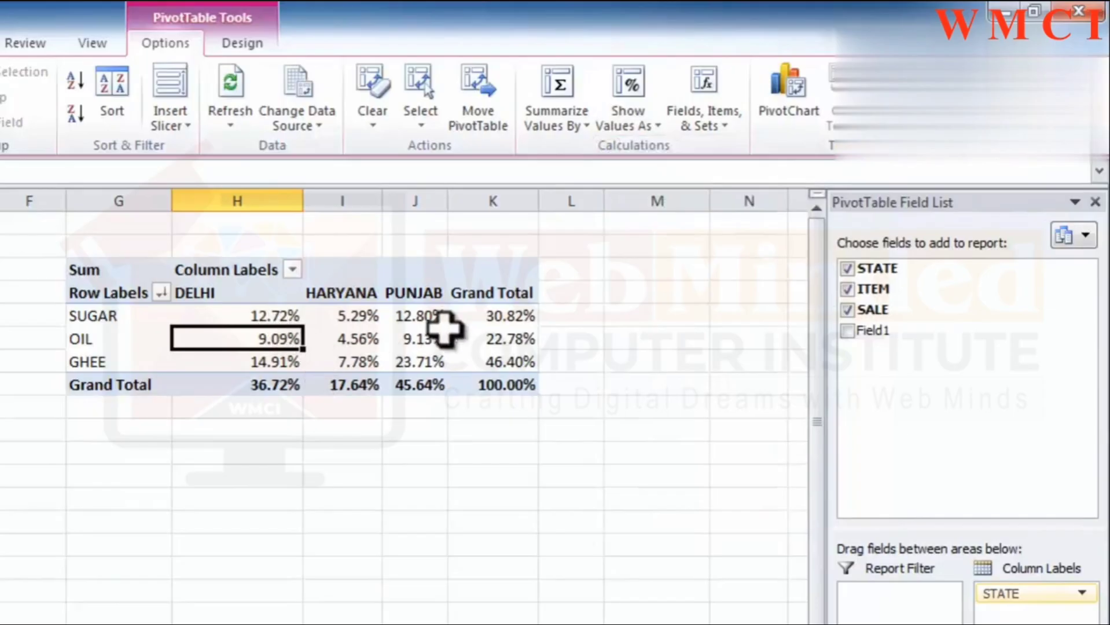
pyautogui.click(647, 130)
pyautogui.click(676, 150)
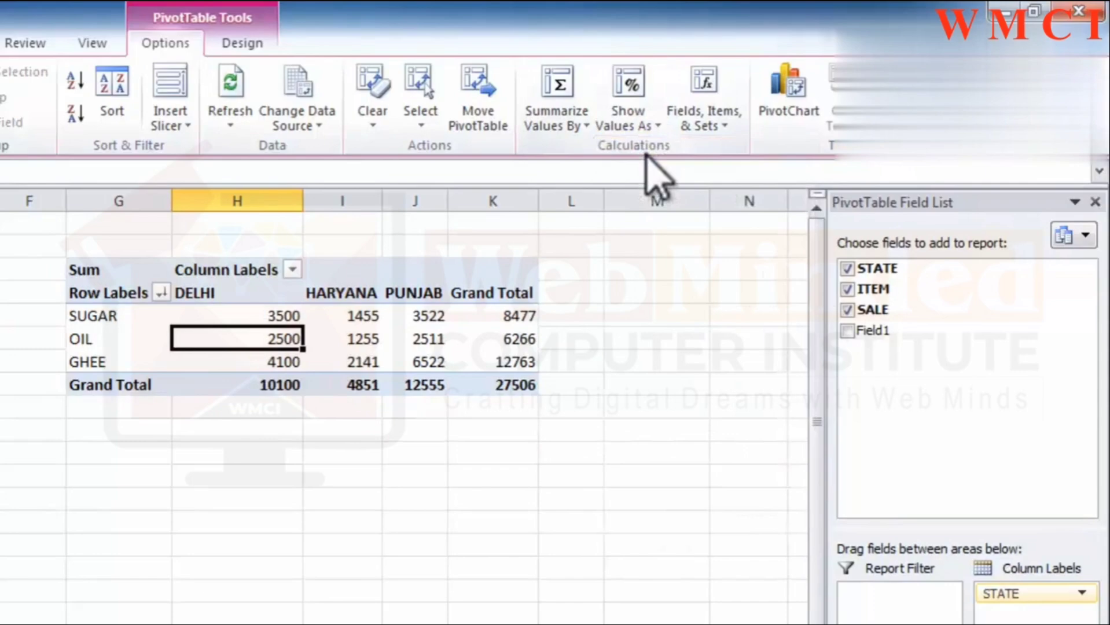
# Step: Select all PivotTable values including the grand totals and open the Insert Calculated Field dialog, placed clear of the table
pyautogui.click(269, 296)
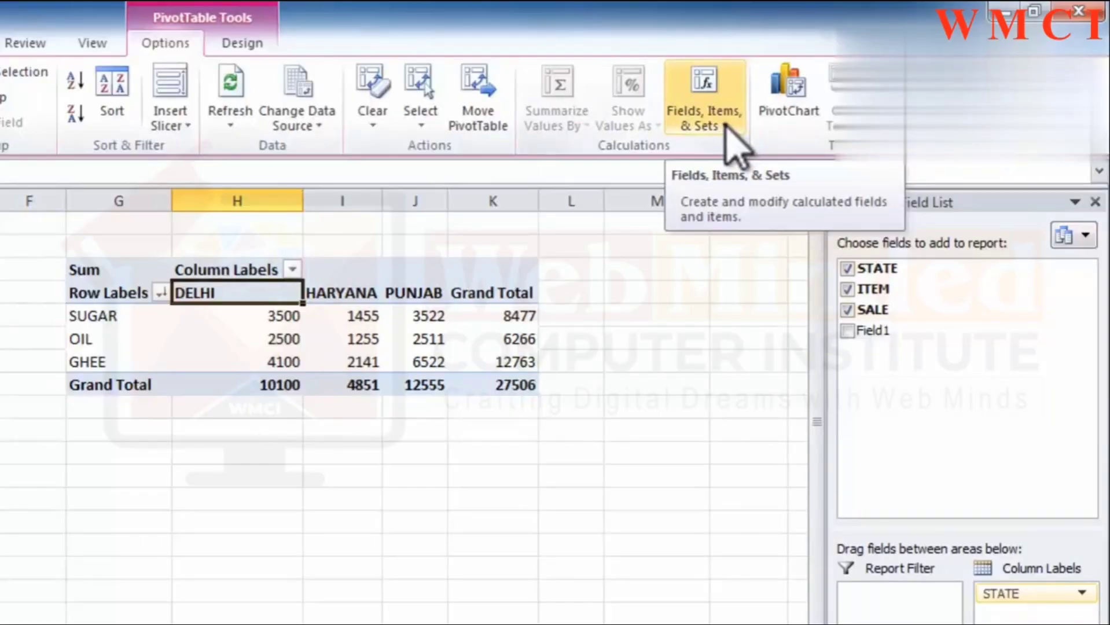
pyautogui.moveTo(280, 313); pyautogui.dragTo(473, 374)
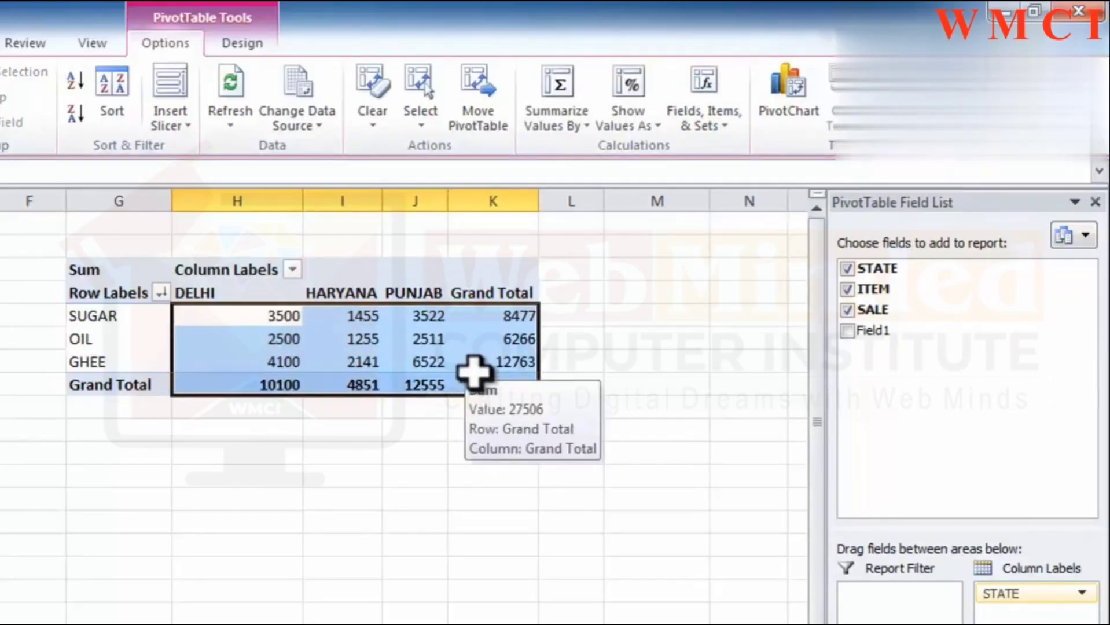
pyautogui.click(730, 129)
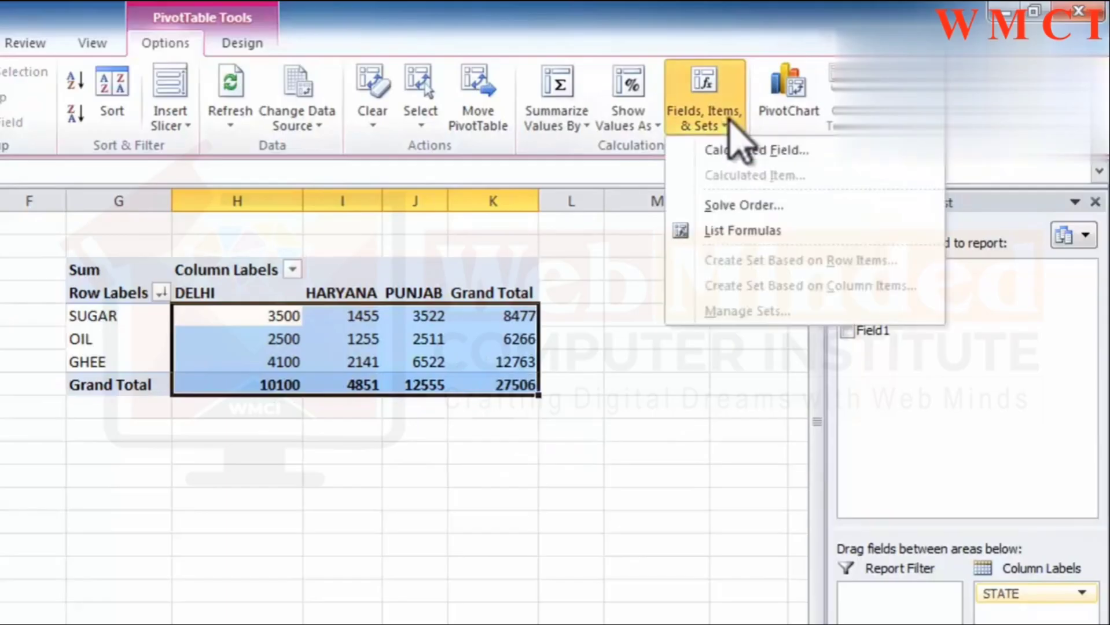
pyautogui.click(730, 149)
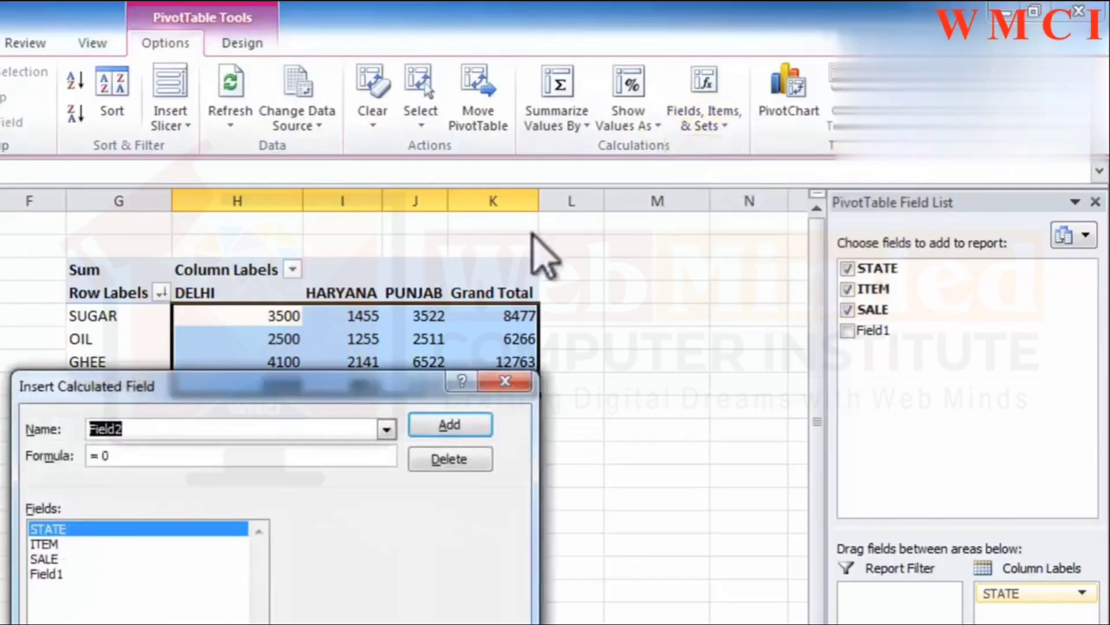
pyautogui.moveTo(226, 394); pyautogui.dragTo(387, 454)
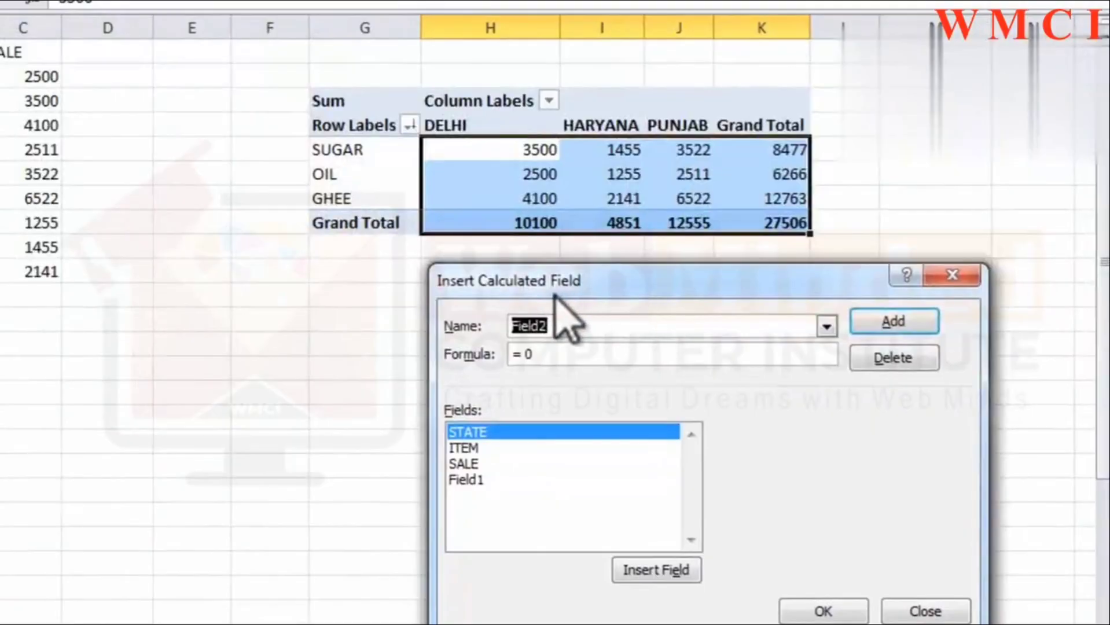
# Step: Insert a calculated field with the formula = SALE+200 into the PivotTable
pyautogui.click(473, 465)
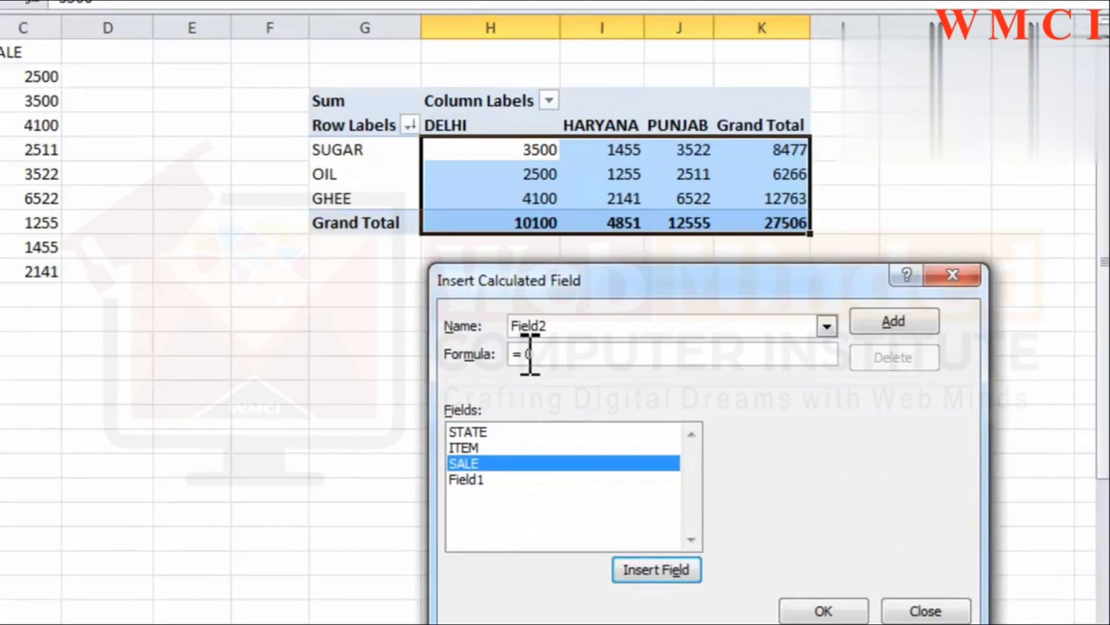
pyautogui.click(498, 463)
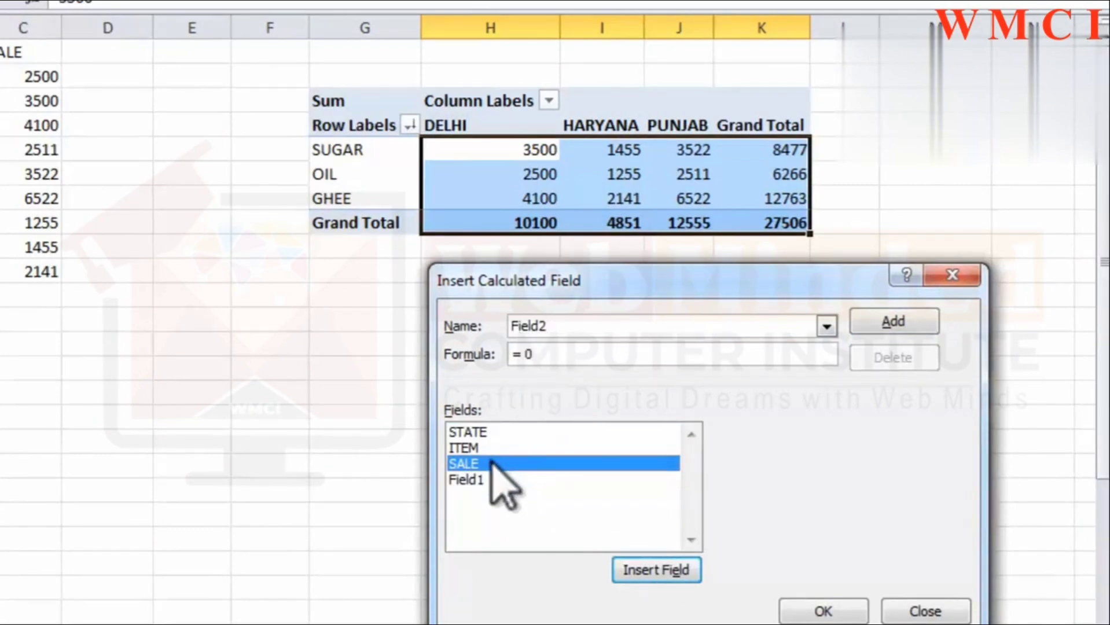
pyautogui.click(654, 569)
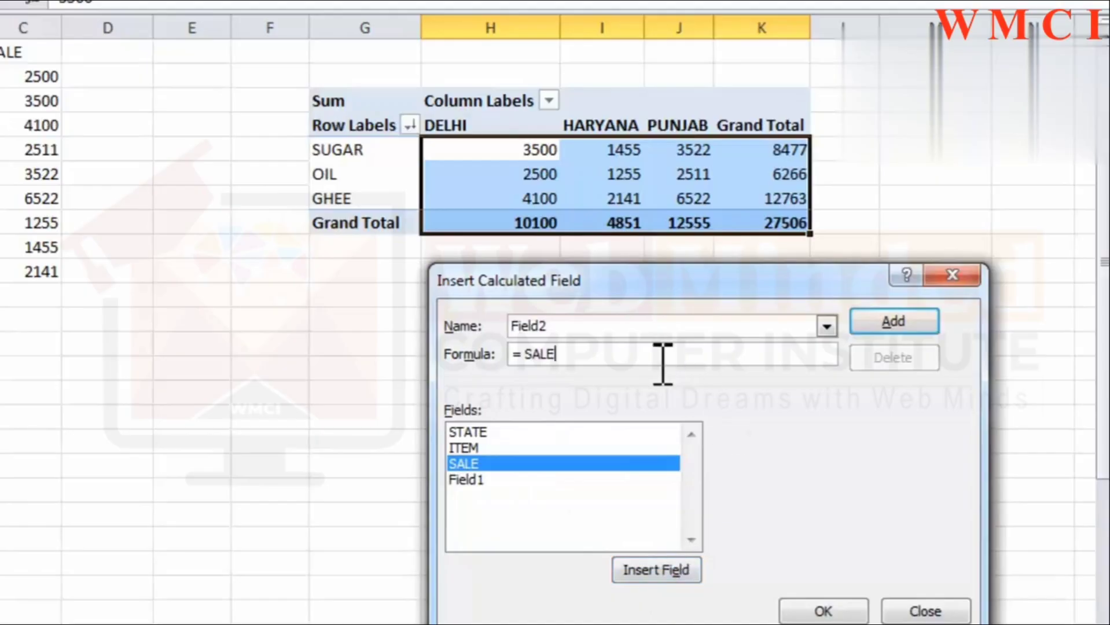
pyautogui.click(635, 359)
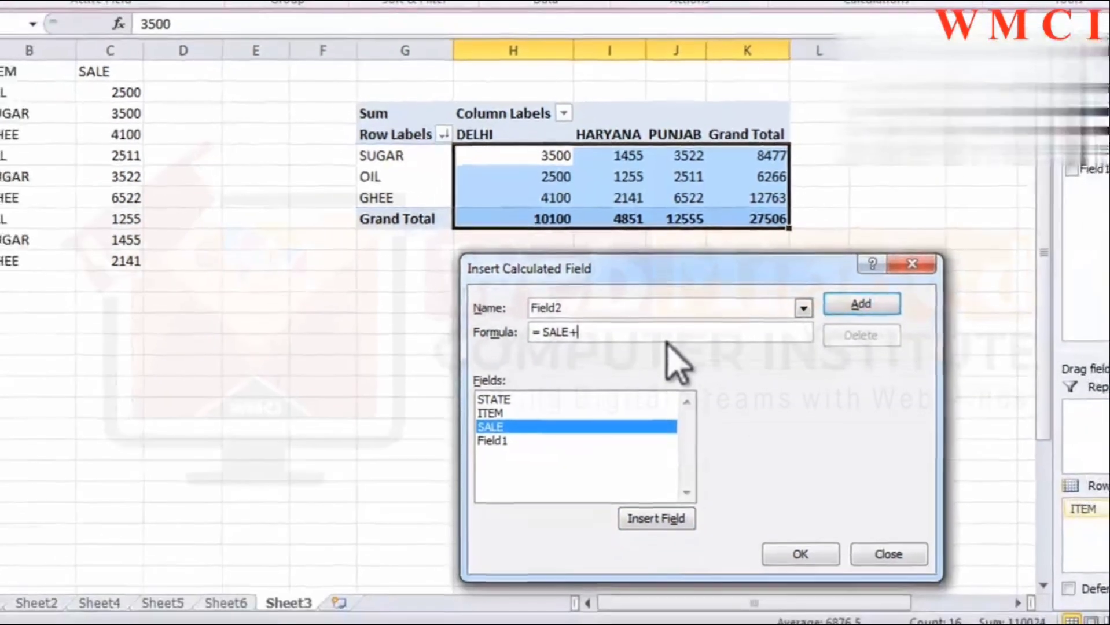
pyautogui.write('200')
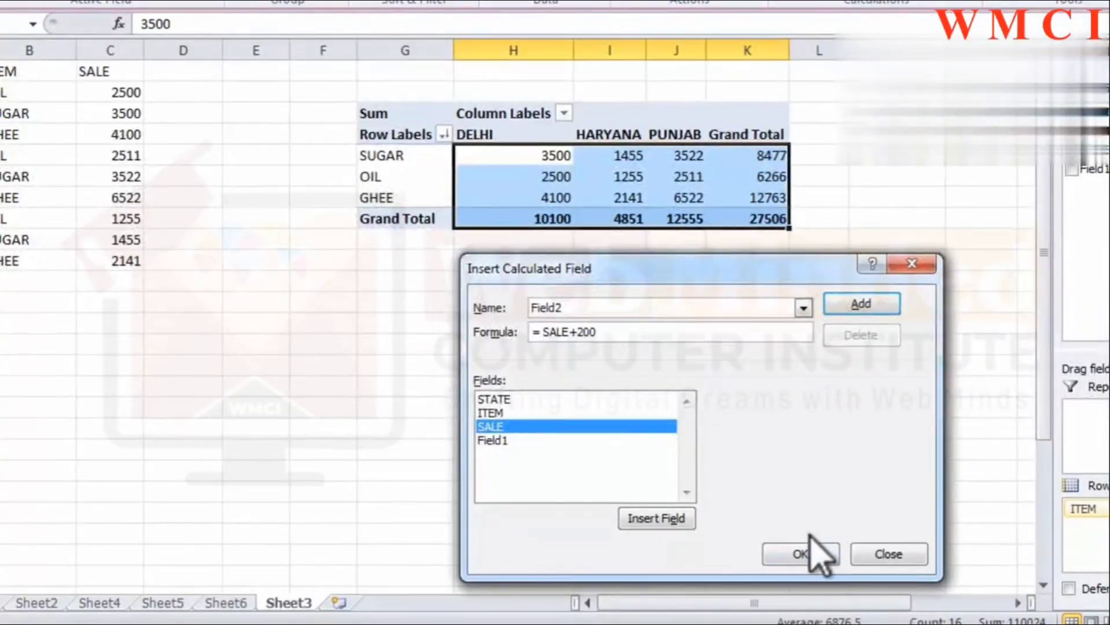
pyautogui.click(801, 554)
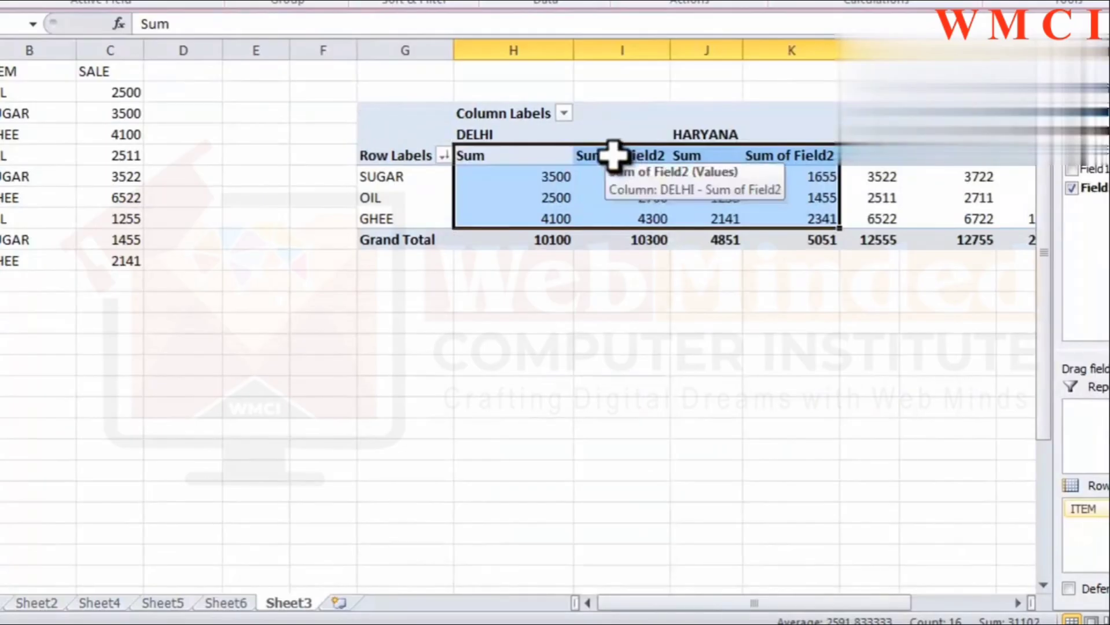
# Step: Compare the calculated field's values with the original sums across the DELHI, HARYANA and PUNJAB columns
pyautogui.moveTo(617, 174); pyautogui.dragTo(599, 216)
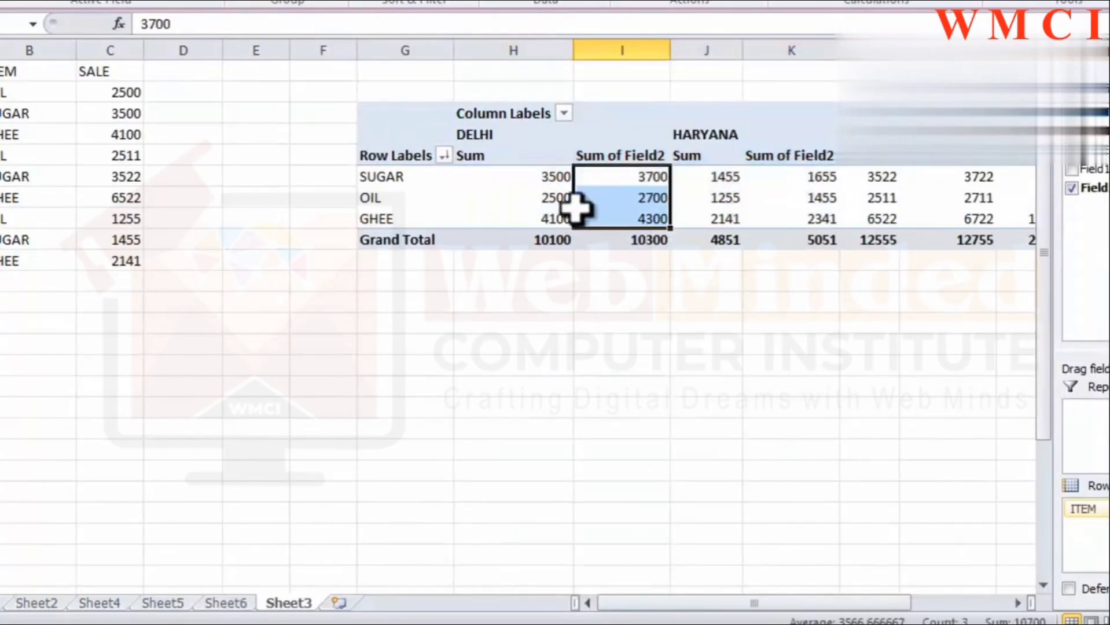
pyautogui.moveTo(545, 175); pyautogui.dragTo(540, 218)
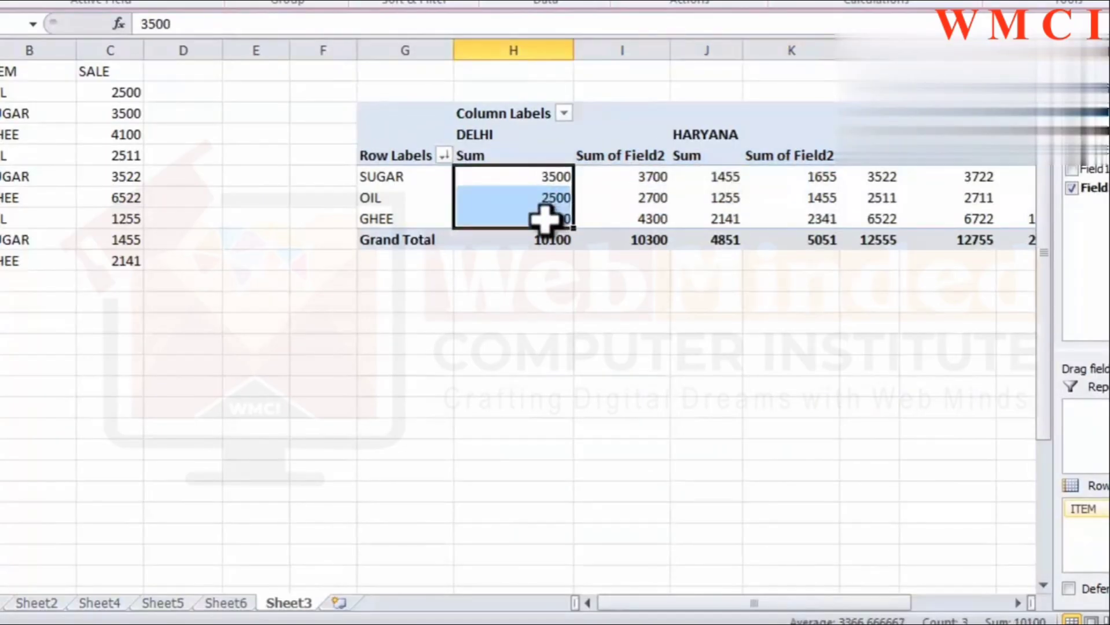
pyautogui.moveTo(643, 175); pyautogui.dragTo(641, 215)
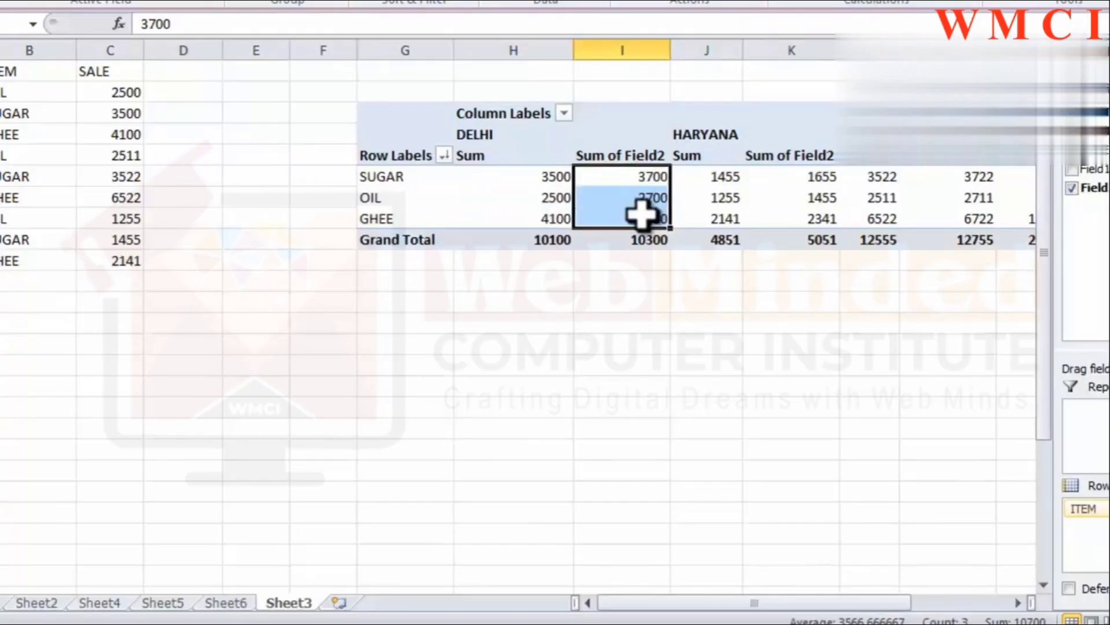
pyautogui.moveTo(812, 180); pyautogui.dragTo(813, 220)
pyautogui.moveTo(975, 177); pyautogui.dragTo(969, 208)
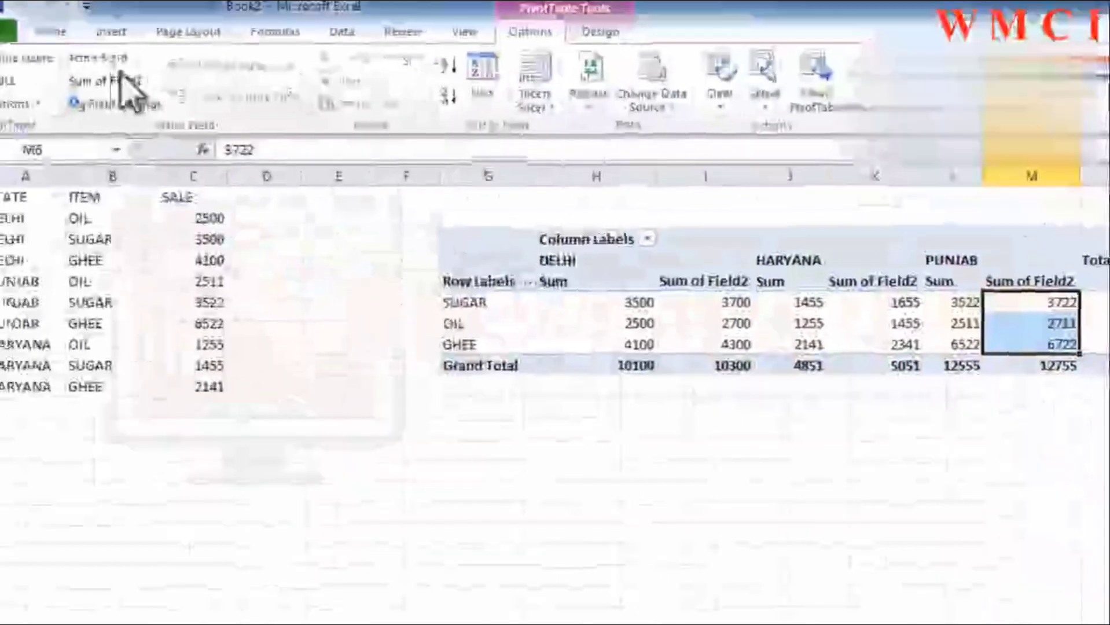
# Step: Rename the calculated field to EXTRA 200 and select its columns under DELHI and HARYANA
pyautogui.click(164, 89)
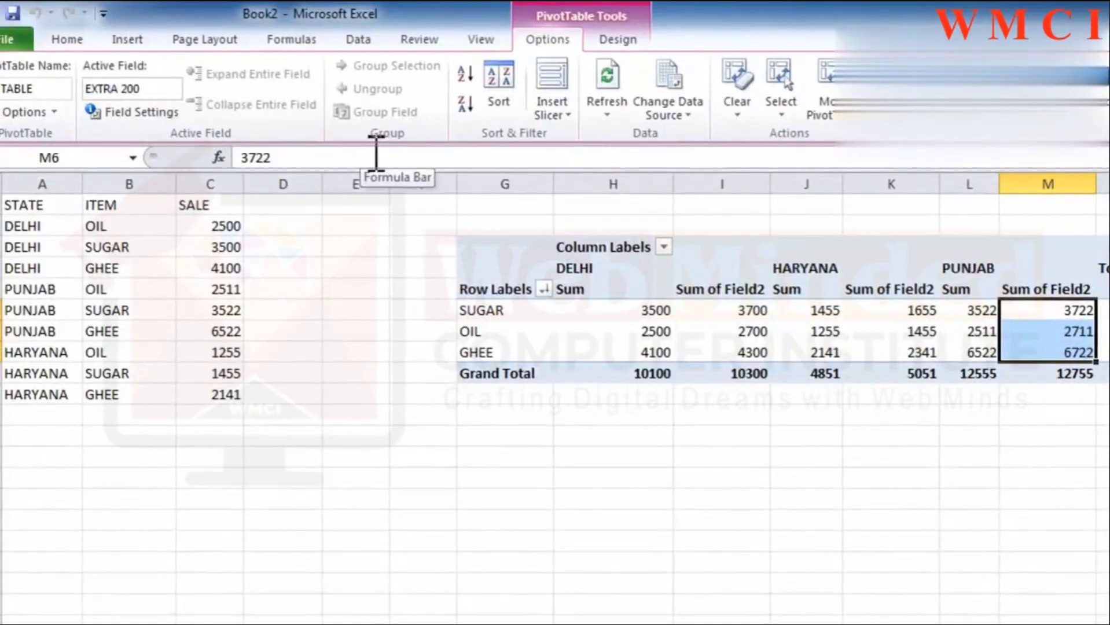
pyautogui.press('Return')
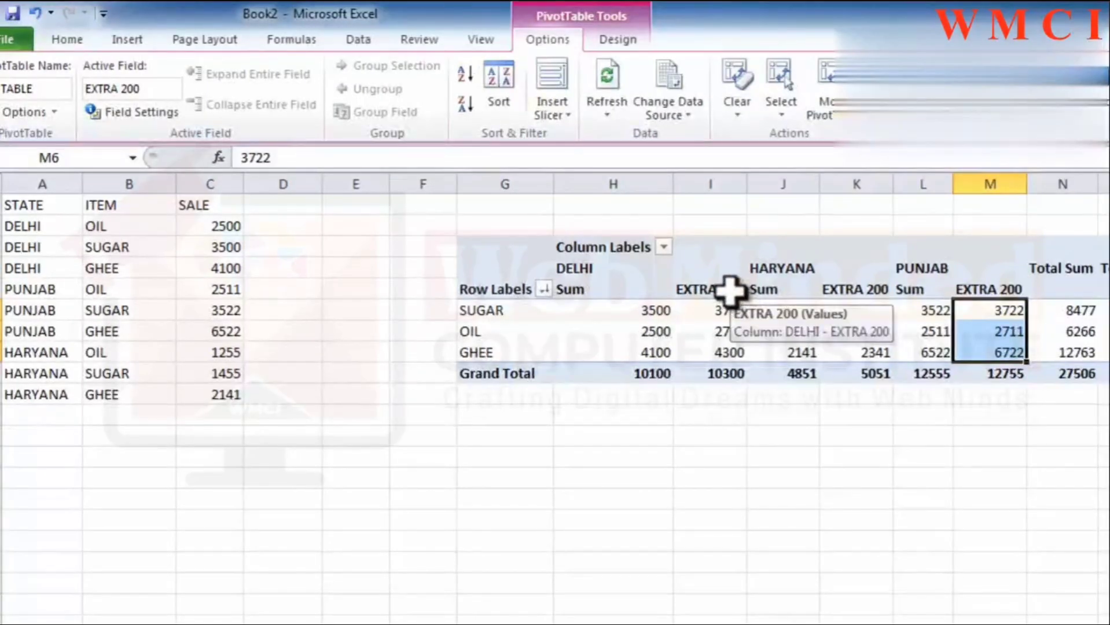
pyautogui.moveTo(730, 291); pyautogui.dragTo(727, 353)
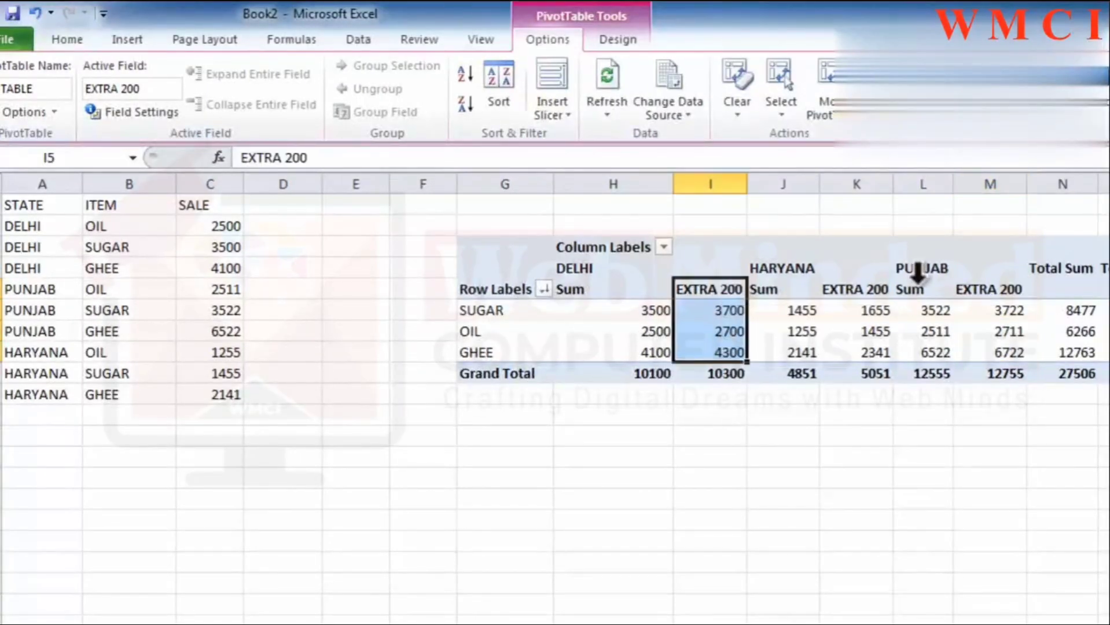
pyautogui.moveTo(889, 289); pyautogui.dragTo(888, 352)
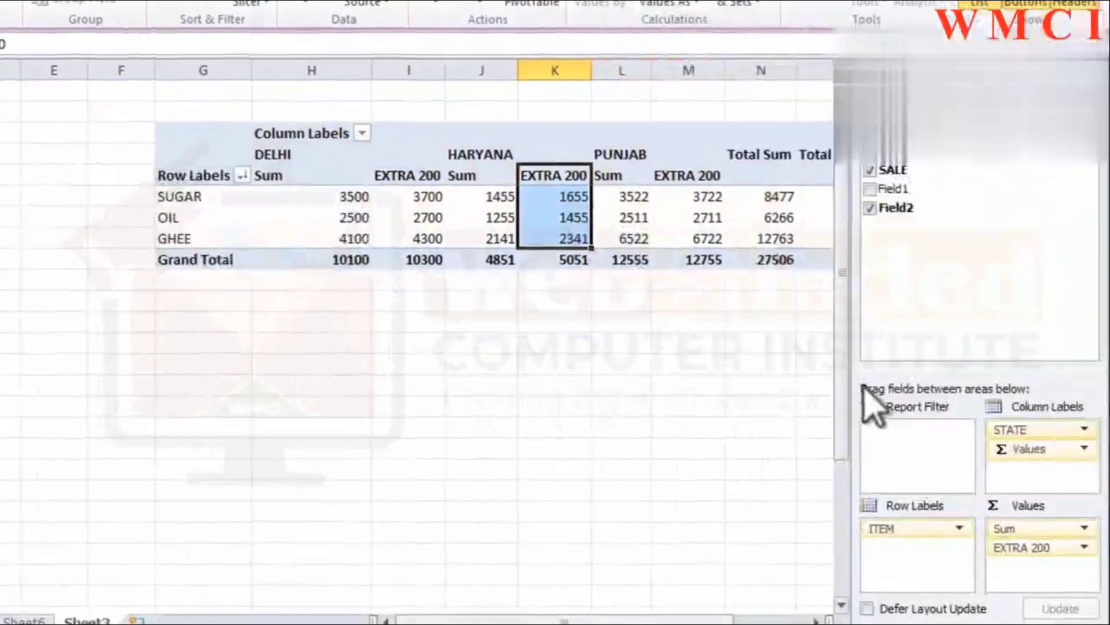
# Step: Remove the EXTRA 200 field from the PivotTable's Values area
pyautogui.click(1013, 548)
pyautogui.moveTo(1014, 548); pyautogui.dragTo(944, 302)
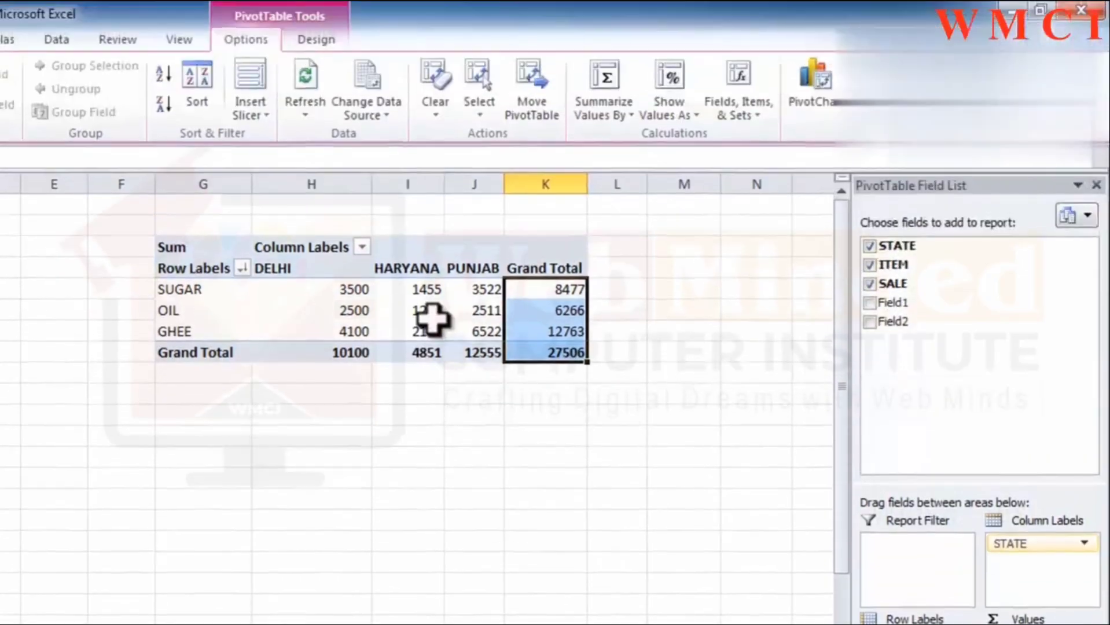
pyautogui.click(431, 197)
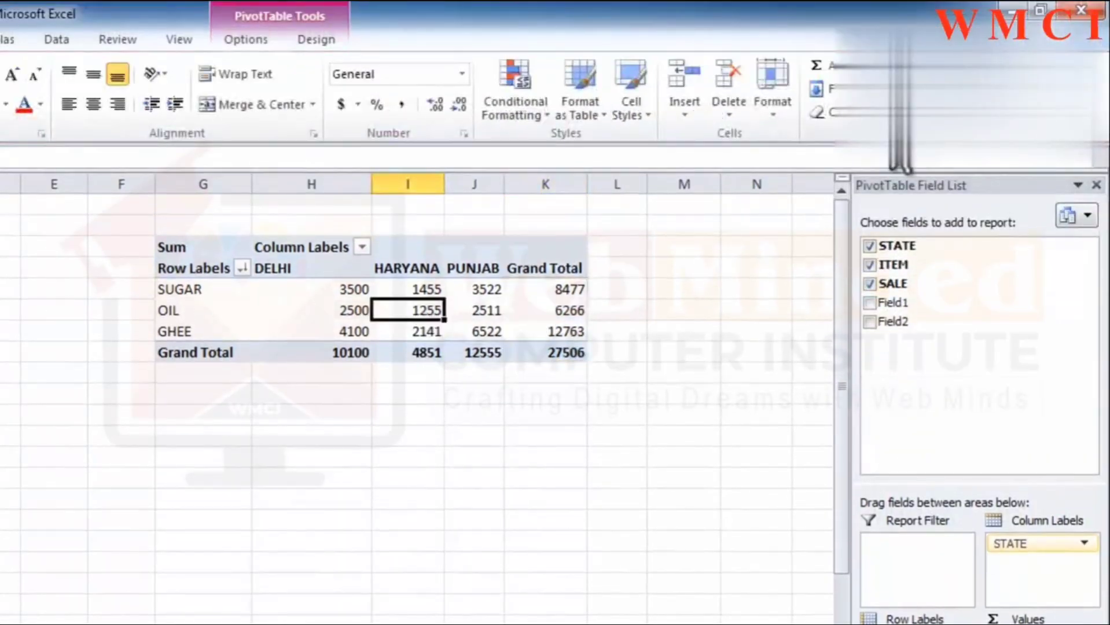
# Step: Open the Insert Chart dialog for a PivotChart of the table and browse the chart categories, ending on Column
pyautogui.click(316, 333)
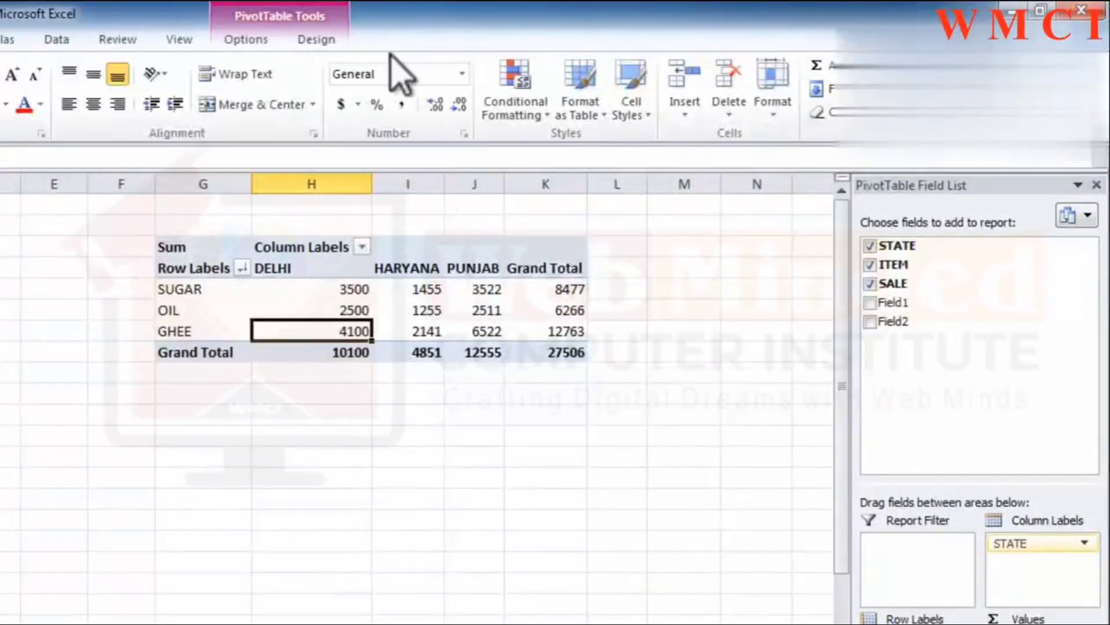
pyautogui.click(271, 40)
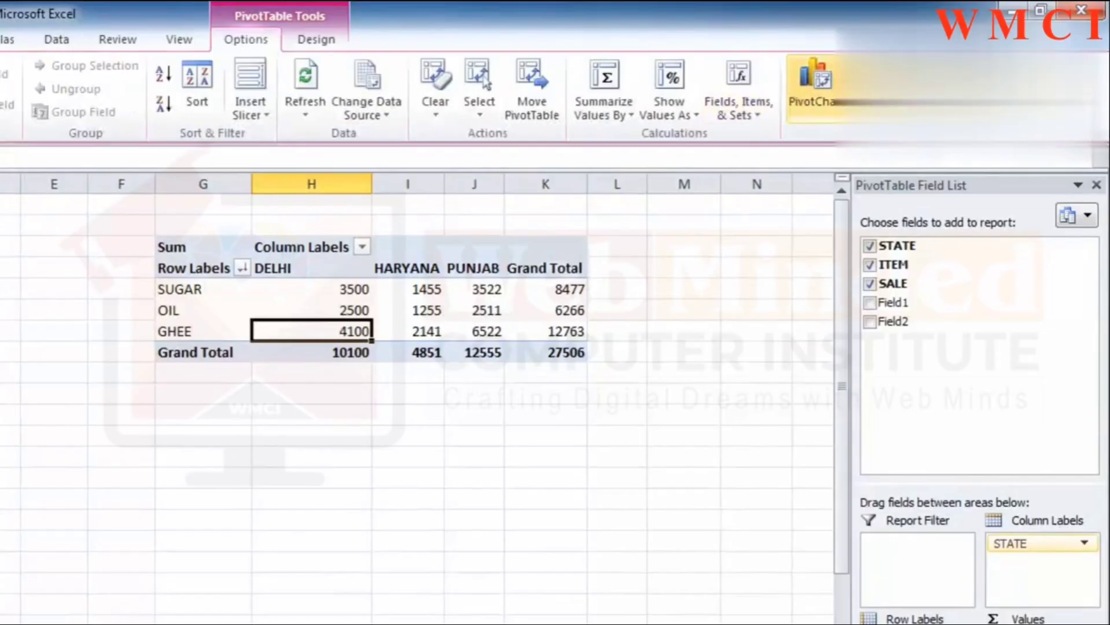
pyautogui.click(826, 92)
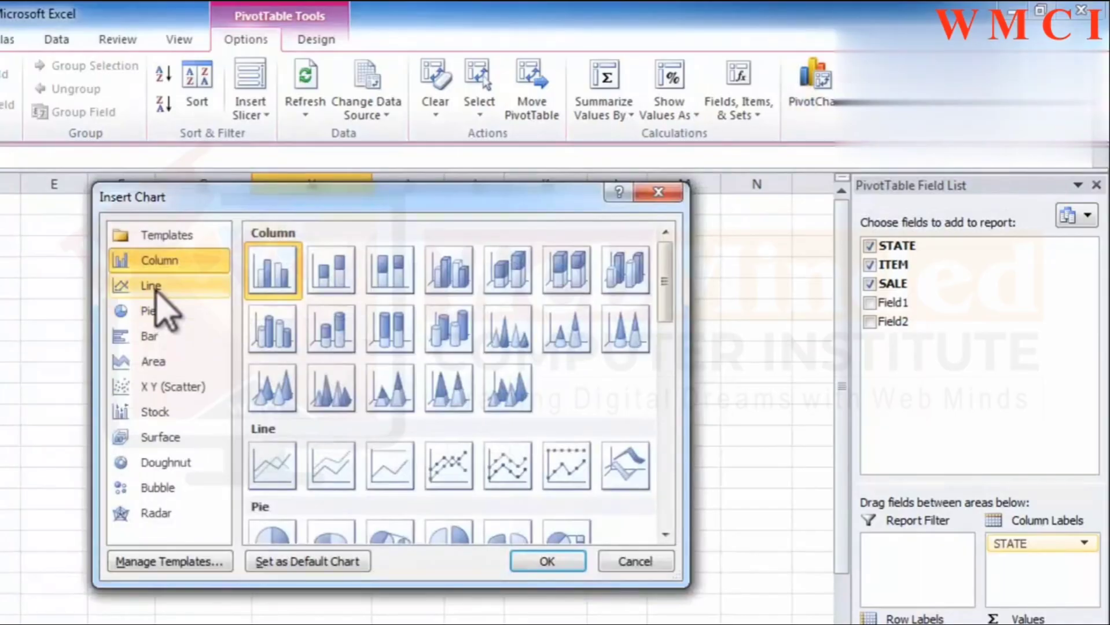
pyautogui.click(154, 289)
pyautogui.click(136, 331)
pyautogui.click(135, 359)
pyautogui.click(134, 387)
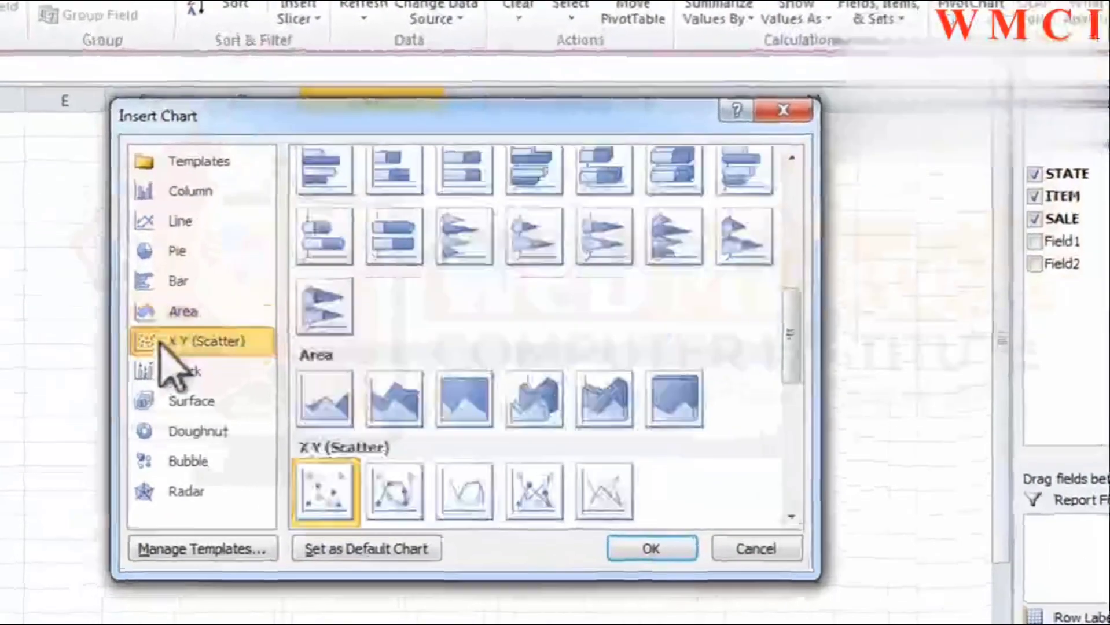
pyautogui.click(179, 311)
pyautogui.click(180, 222)
pyautogui.click(182, 192)
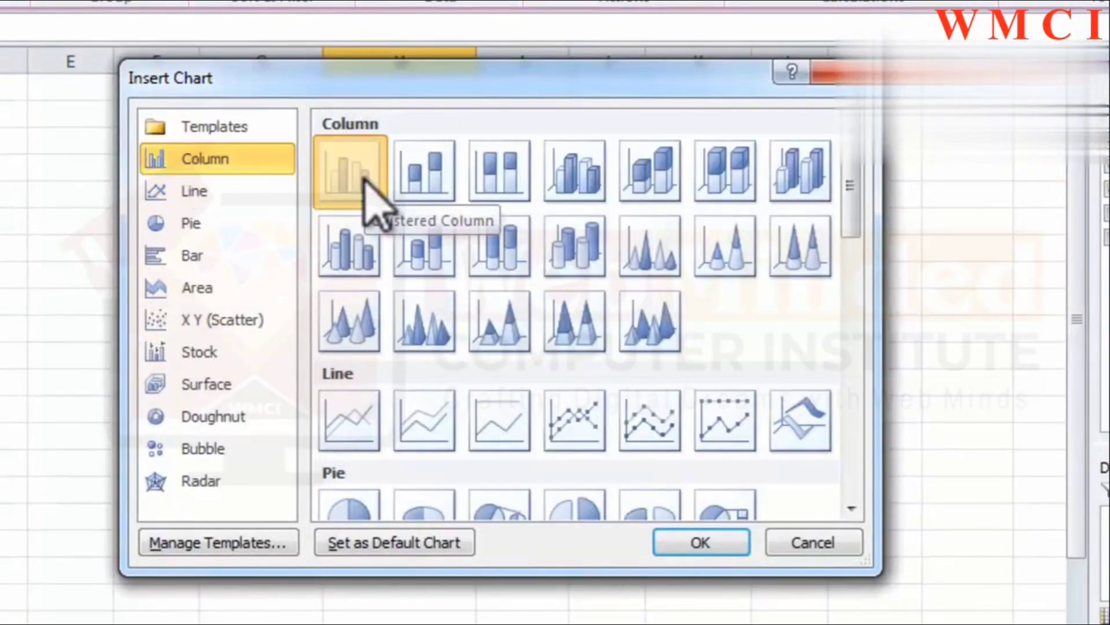
# Step: Insert a Clustered Column PivotChart after trying other column subtypes
pyautogui.click(417, 191)
pyautogui.click(503, 185)
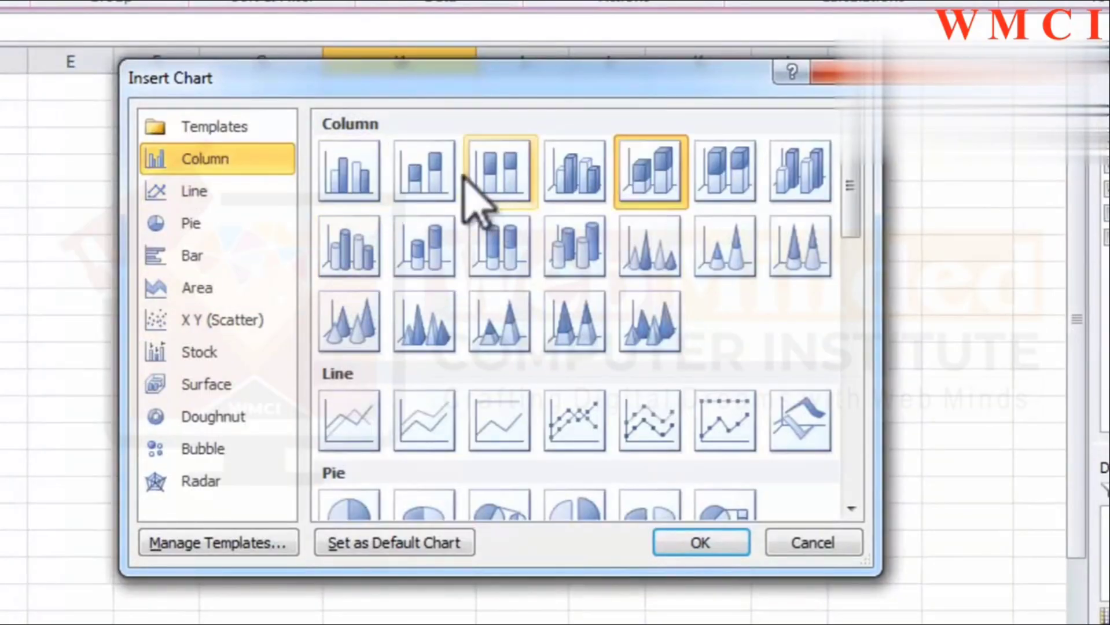
pyautogui.click(362, 182)
pyautogui.click(660, 554)
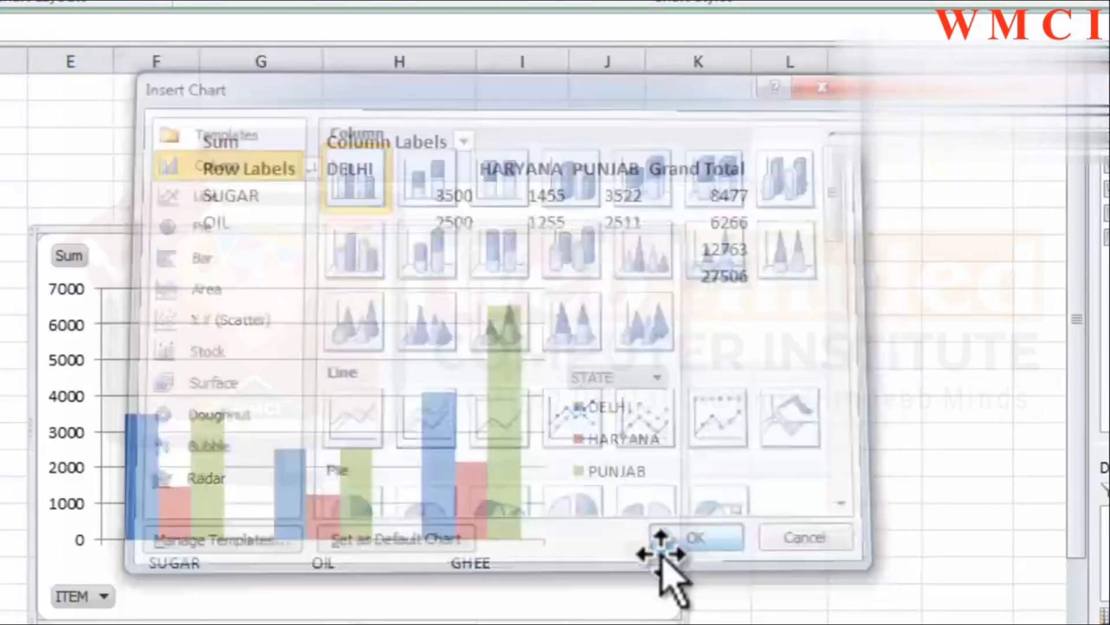
# Step: Move the PivotChart below the PivotTable so that it no longer covers the table
pyautogui.click(305, 367)
pyautogui.moveTo(305, 367); pyautogui.dragTo(251, 431)
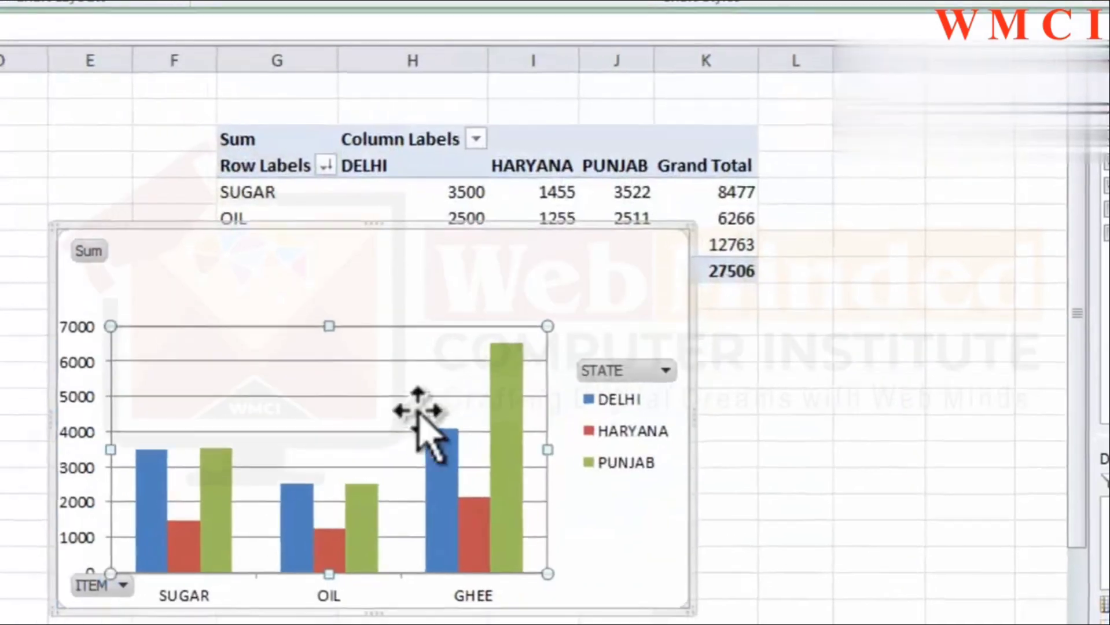
pyautogui.moveTo(342, 433); pyautogui.dragTo(358, 384)
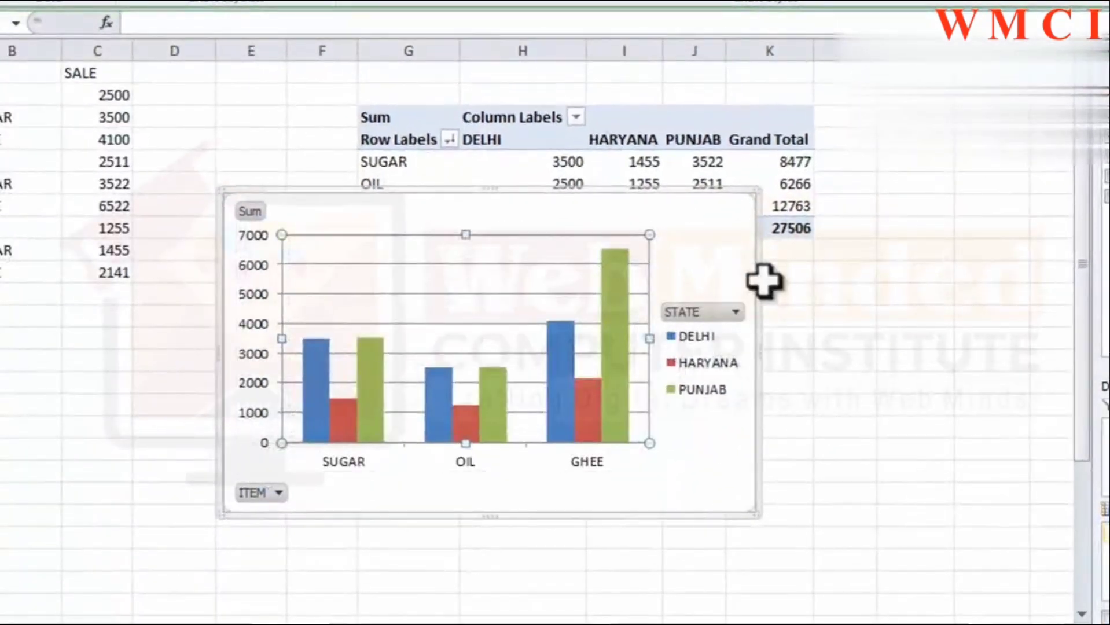
pyautogui.moveTo(759, 282); pyautogui.dragTo(679, 351)
pyautogui.moveTo(683, 305); pyautogui.dragTo(634, 320)
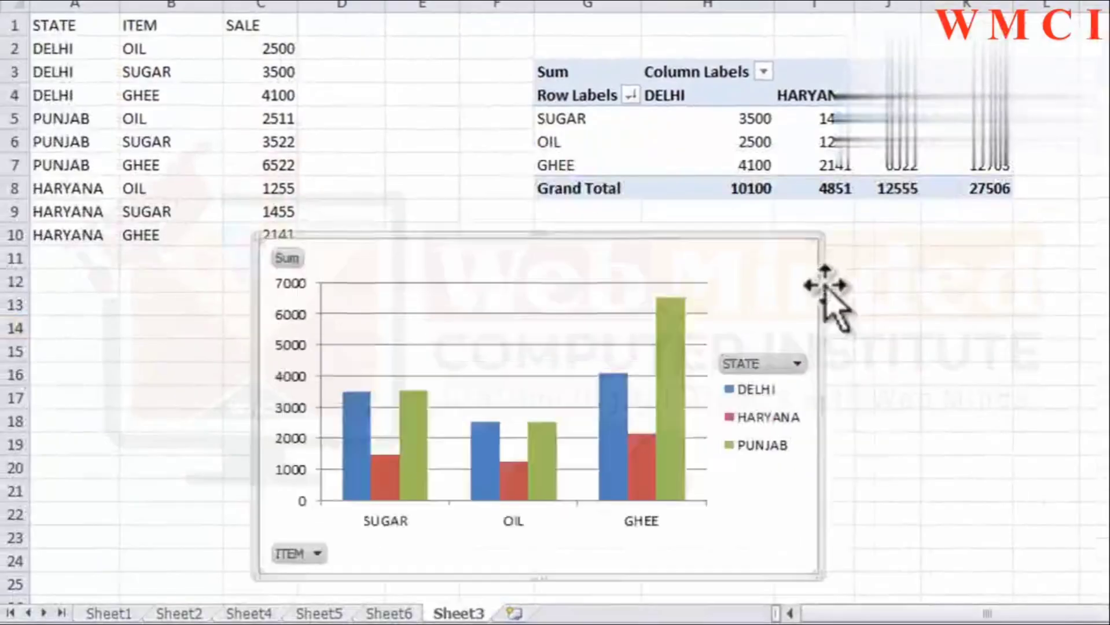
# Step: Filter DELHI out of the PivotChart's STATE field and include it again
pyautogui.click(797, 363)
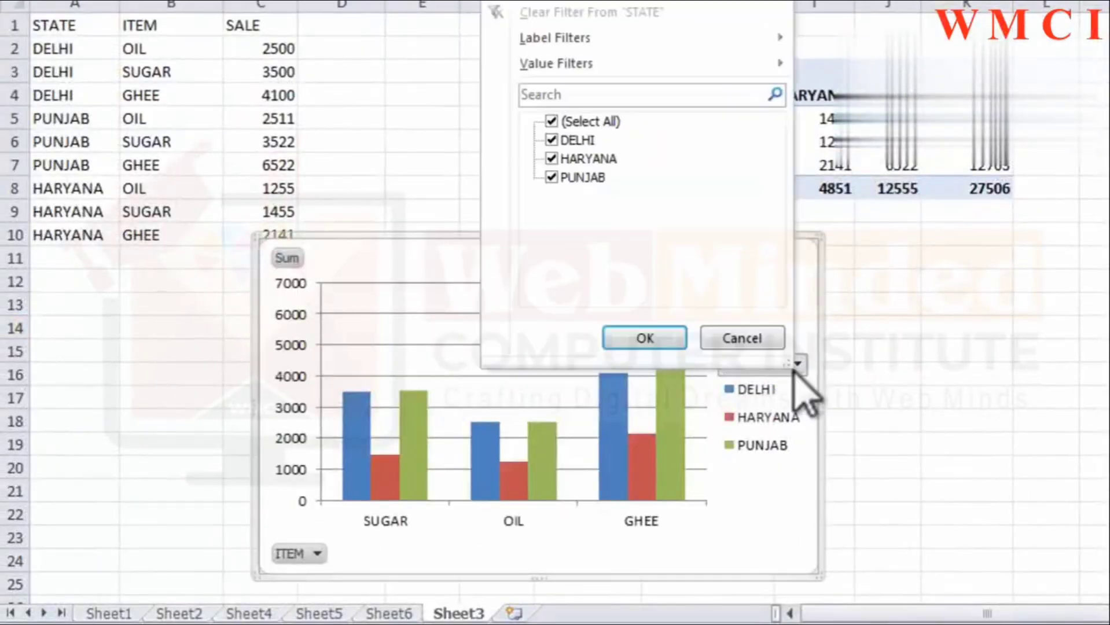
pyautogui.click(551, 140)
pyautogui.click(640, 334)
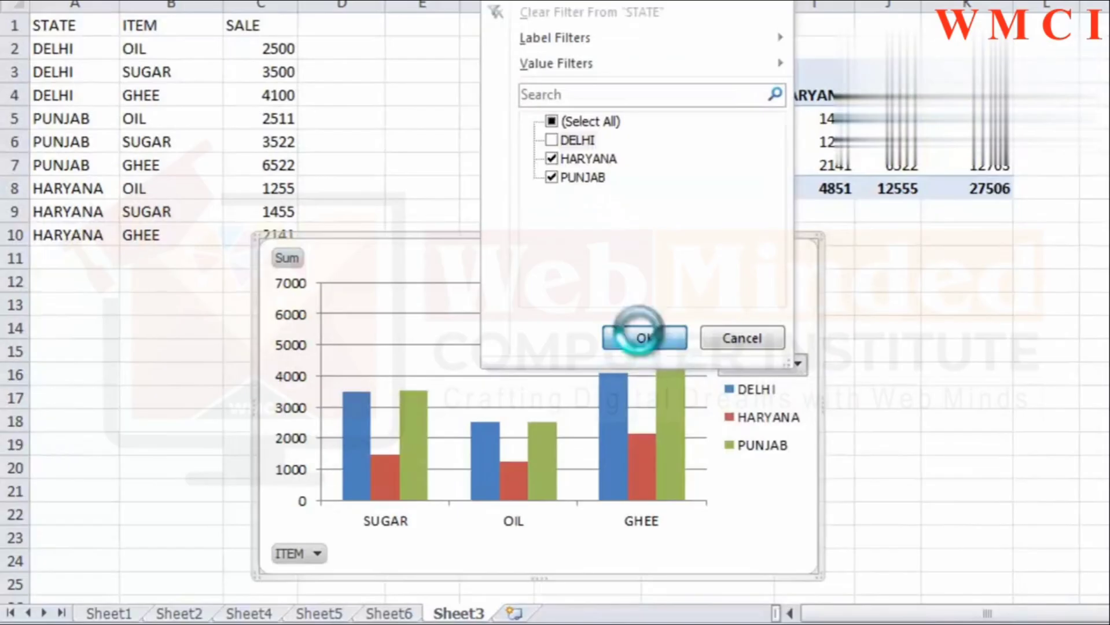
pyautogui.click(794, 376)
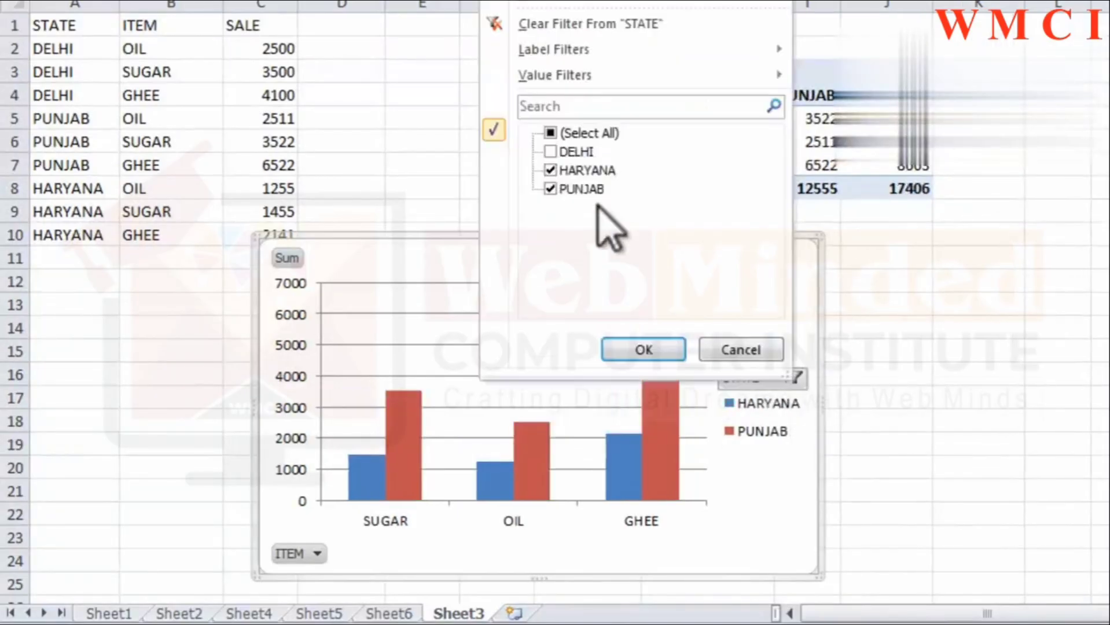
pyautogui.click(550, 151)
pyautogui.click(644, 349)
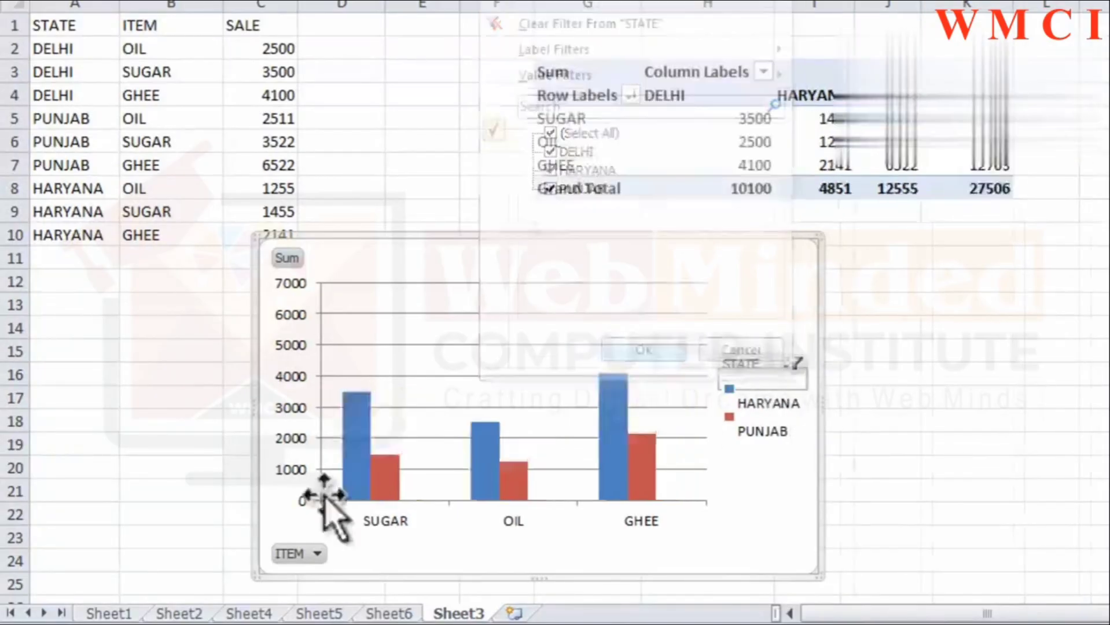
# Step: Filter the PivotChart's ITEM field to GHEE only and deselect the chart
pyautogui.click(317, 554)
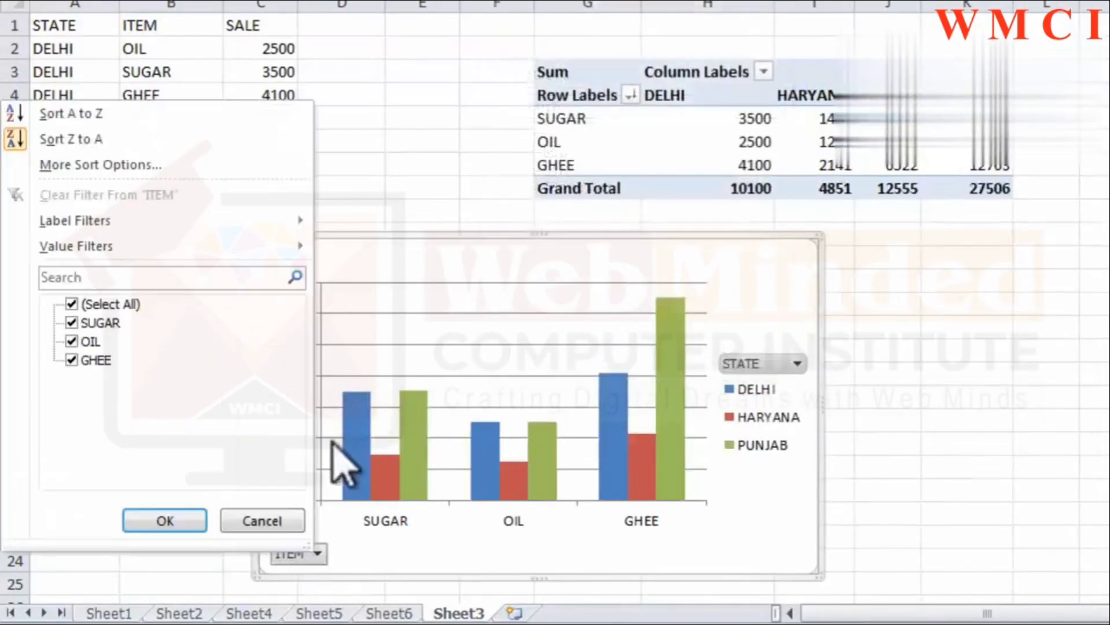
pyautogui.click(92, 340)
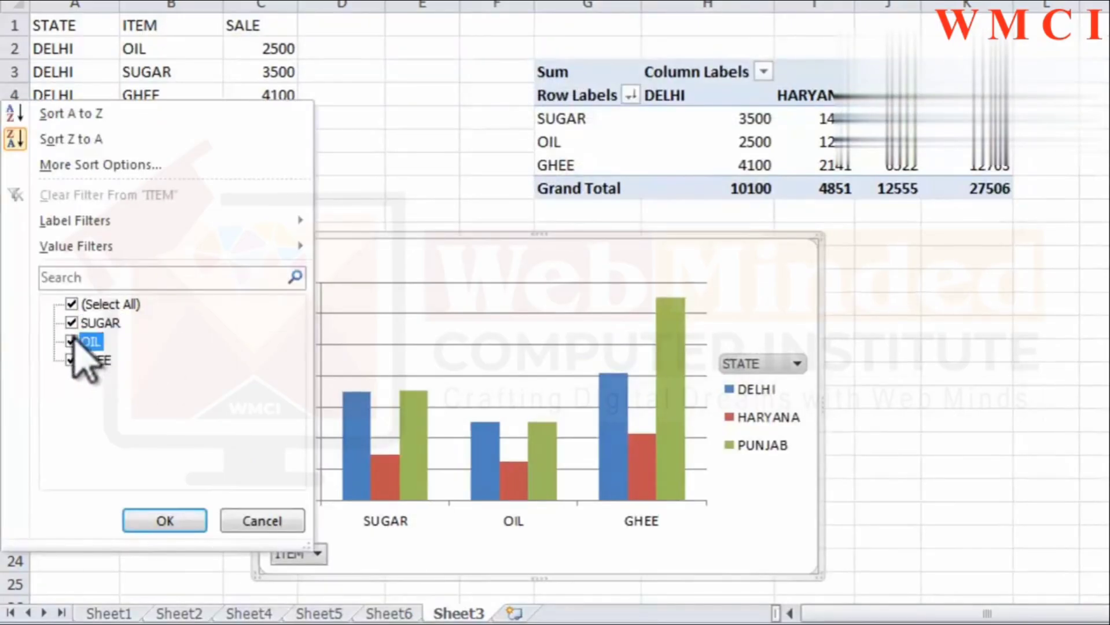
pyautogui.click(72, 323)
pyautogui.click(155, 520)
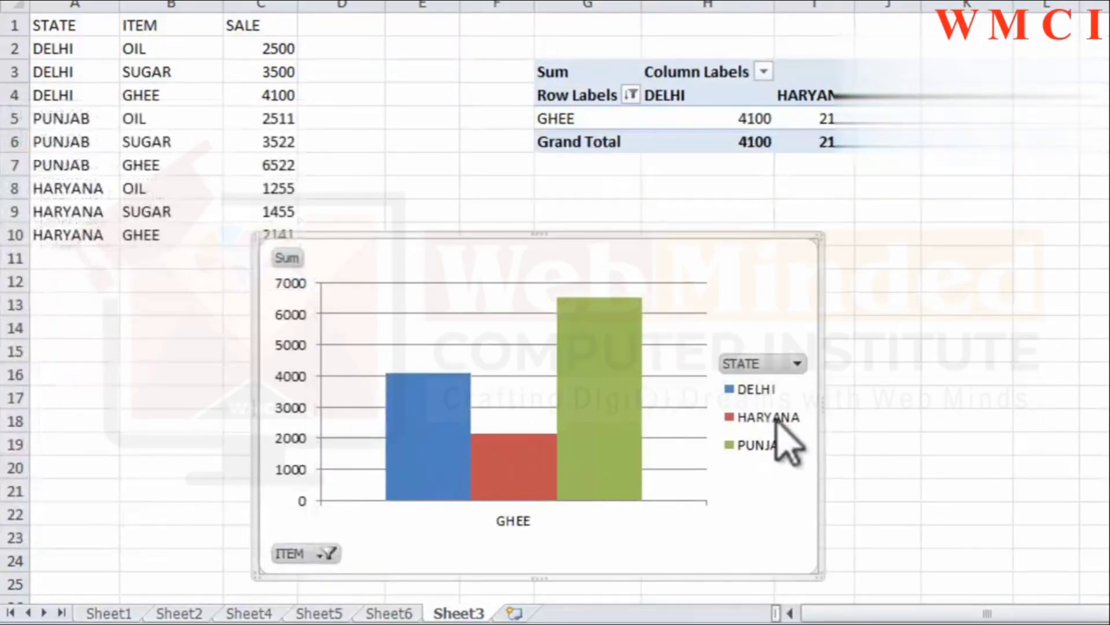
pyautogui.click(1060, 336)
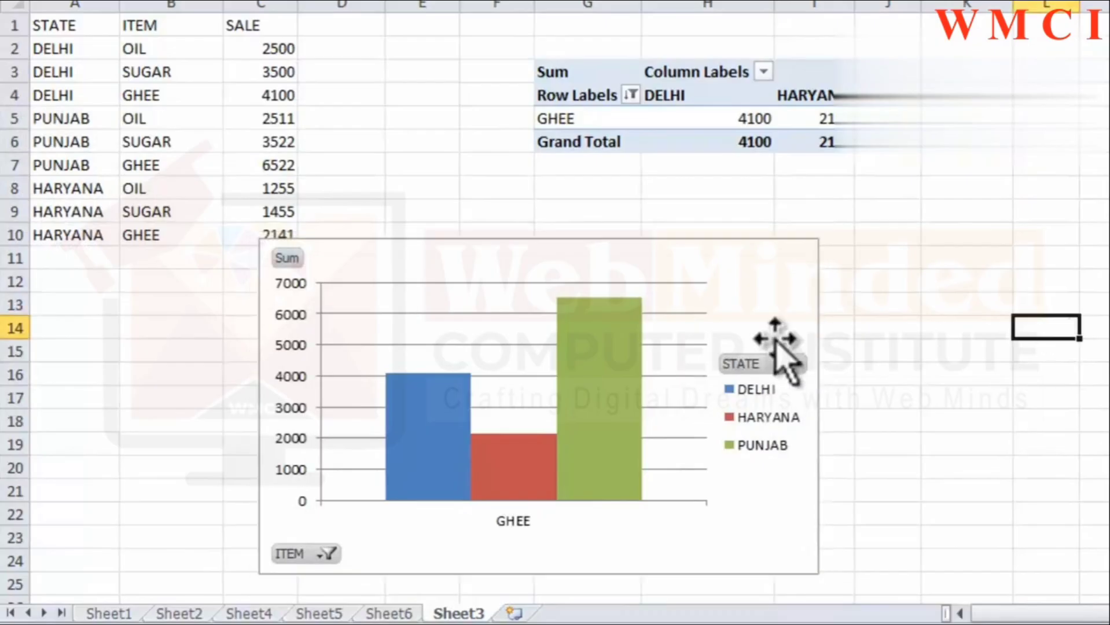
pyautogui.click(721, 262)
pyautogui.click(889, 119)
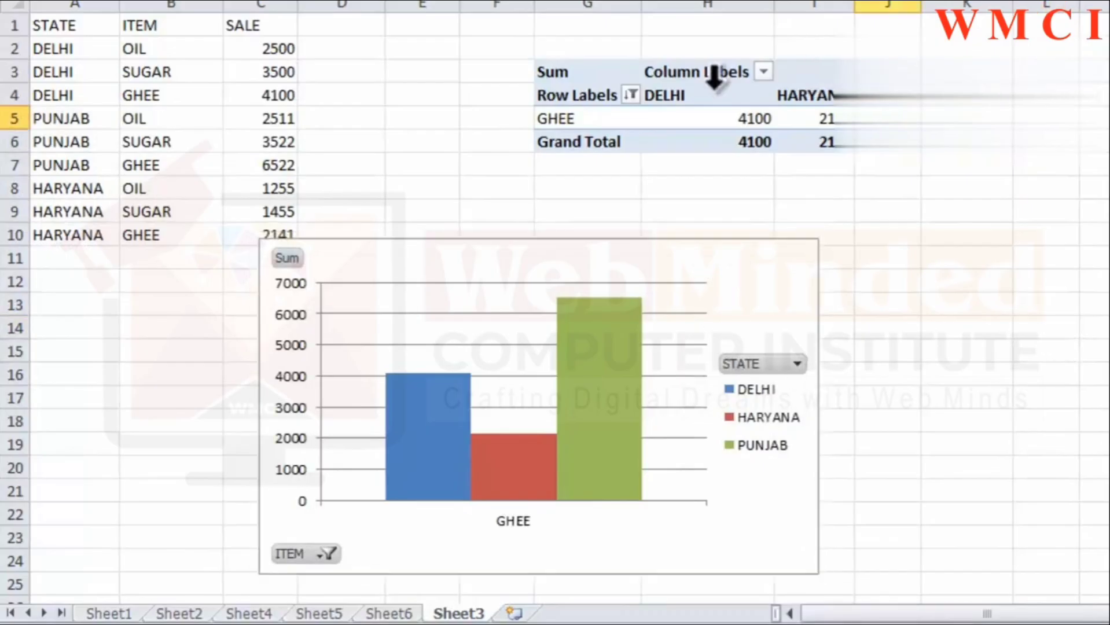
# Step: Keep all states selected in the PivotChart's STATE filter and reselect all items in its ITEM filter
pyautogui.click(797, 364)
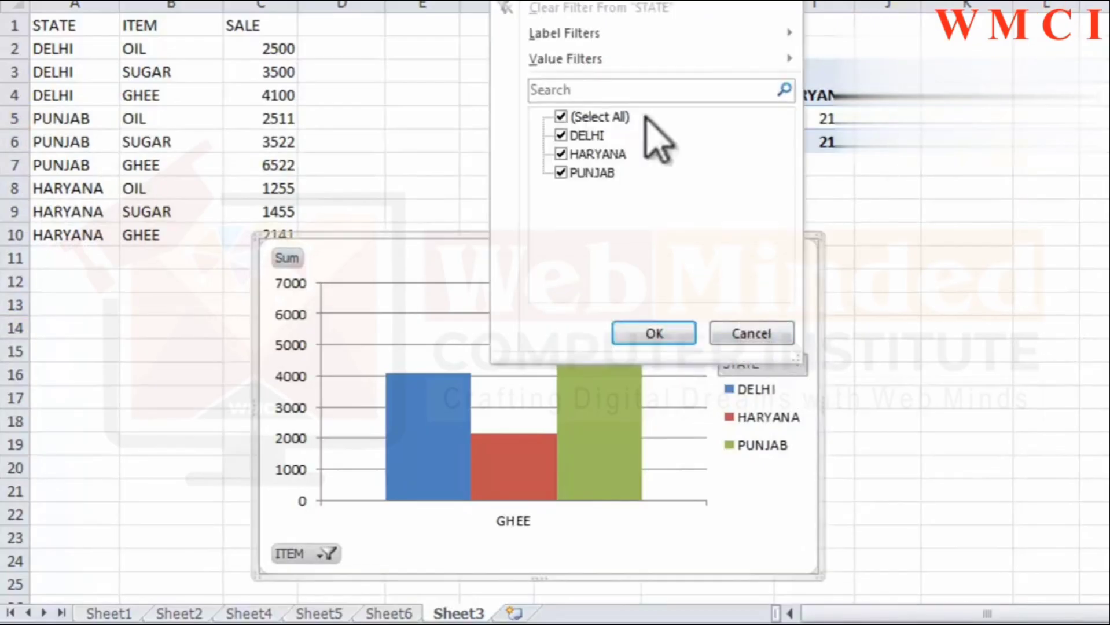
pyautogui.click(659, 336)
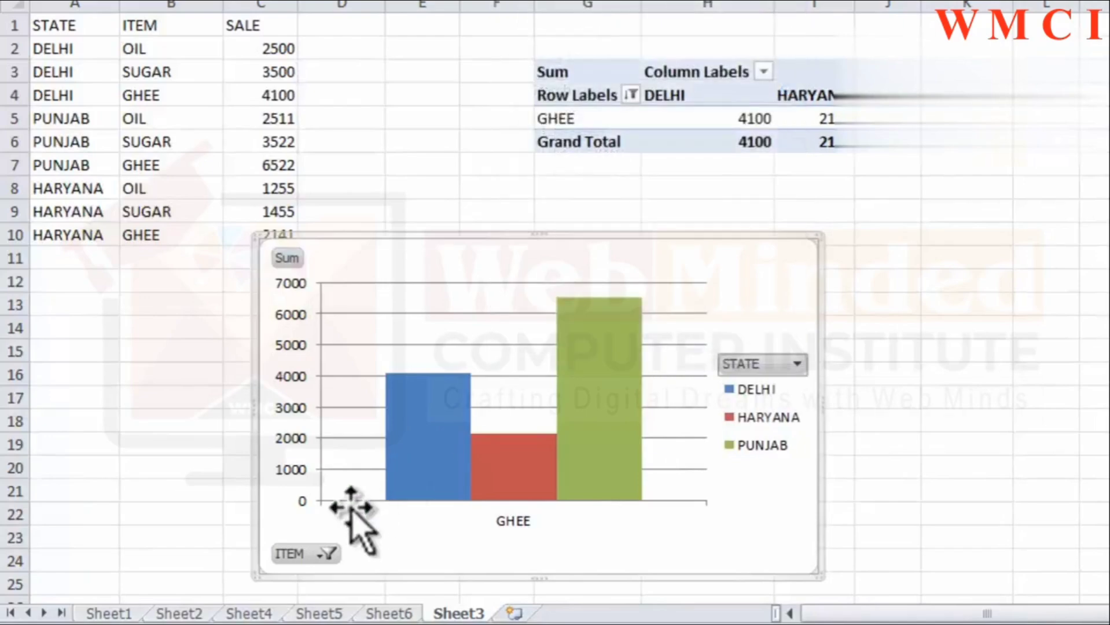
pyautogui.click(327, 555)
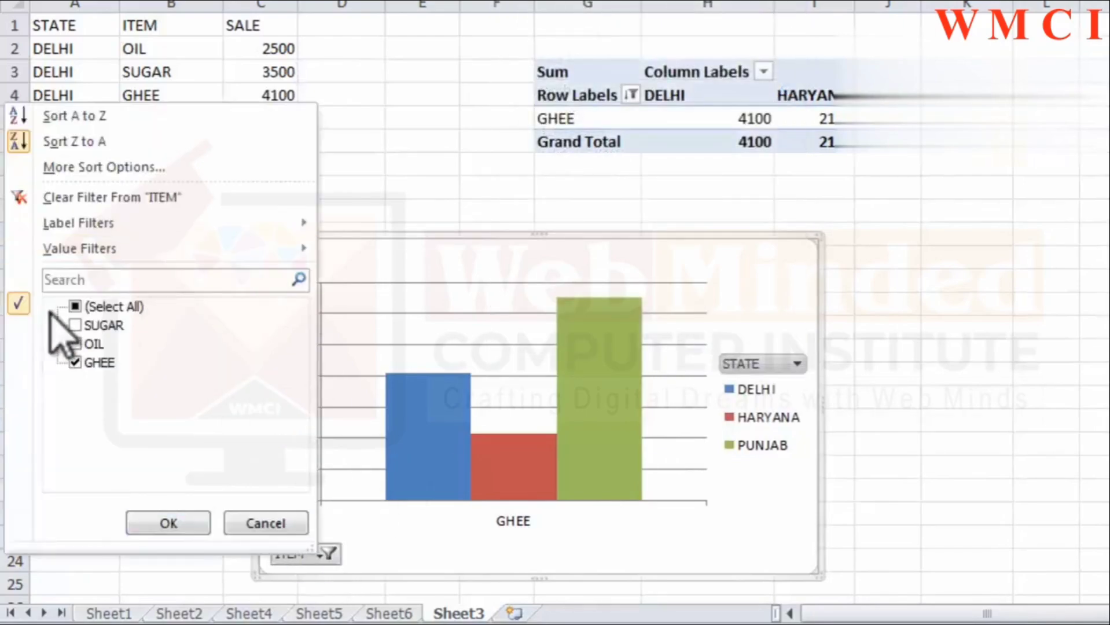
pyautogui.click(85, 306)
pyautogui.click(74, 306)
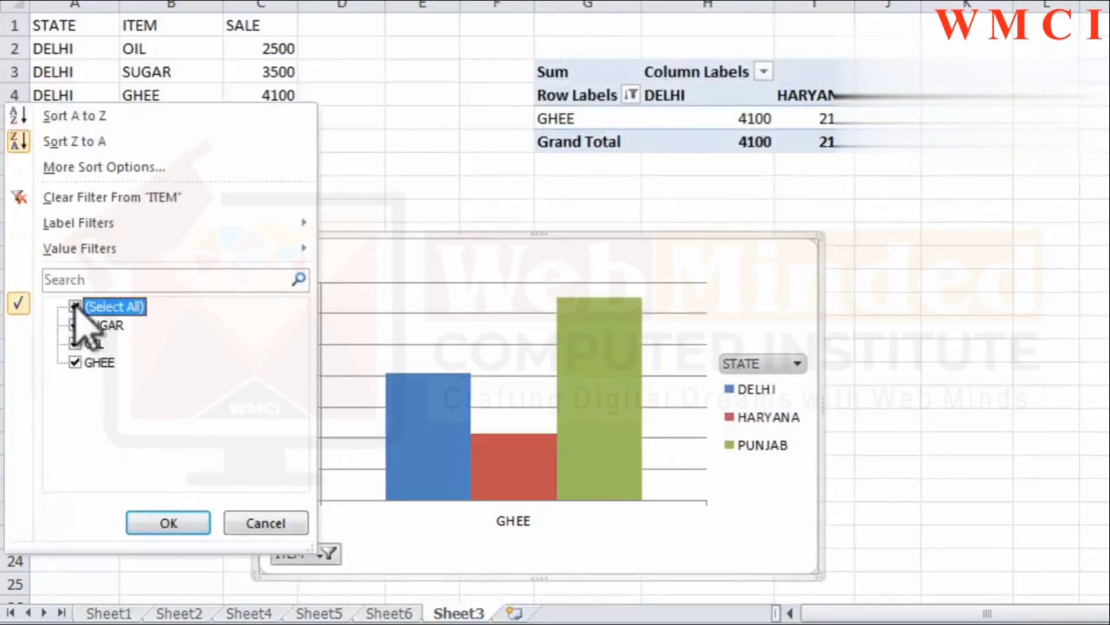
pyautogui.click(156, 521)
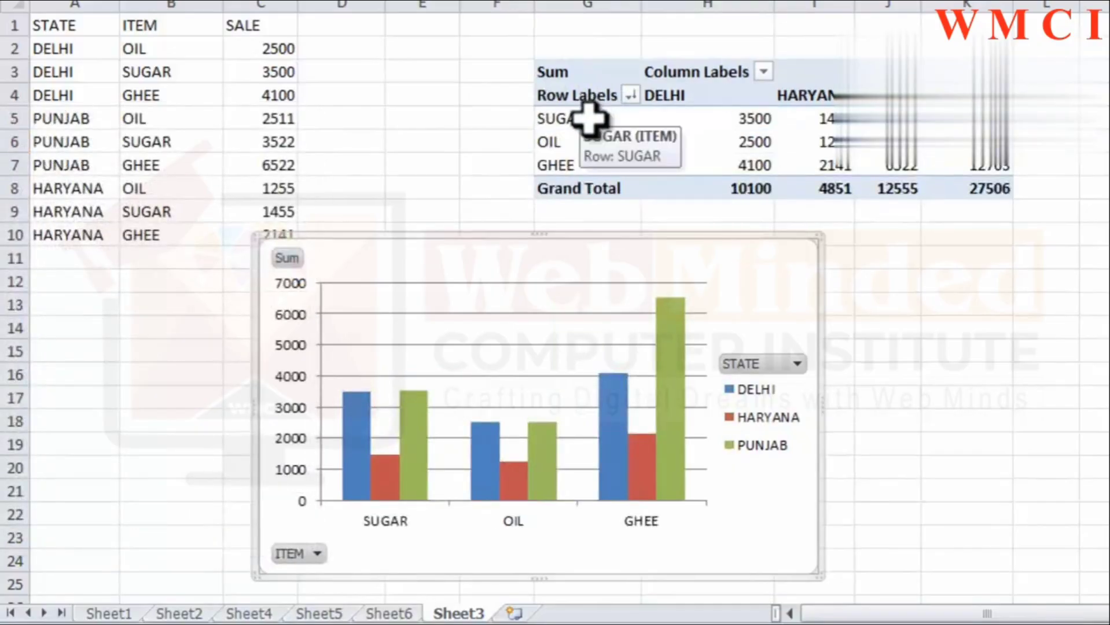
# Step: Select the SUGAR and OIL rows of the PivotTable and group them
pyautogui.moveTo(591, 118); pyautogui.dragTo(712, 162)
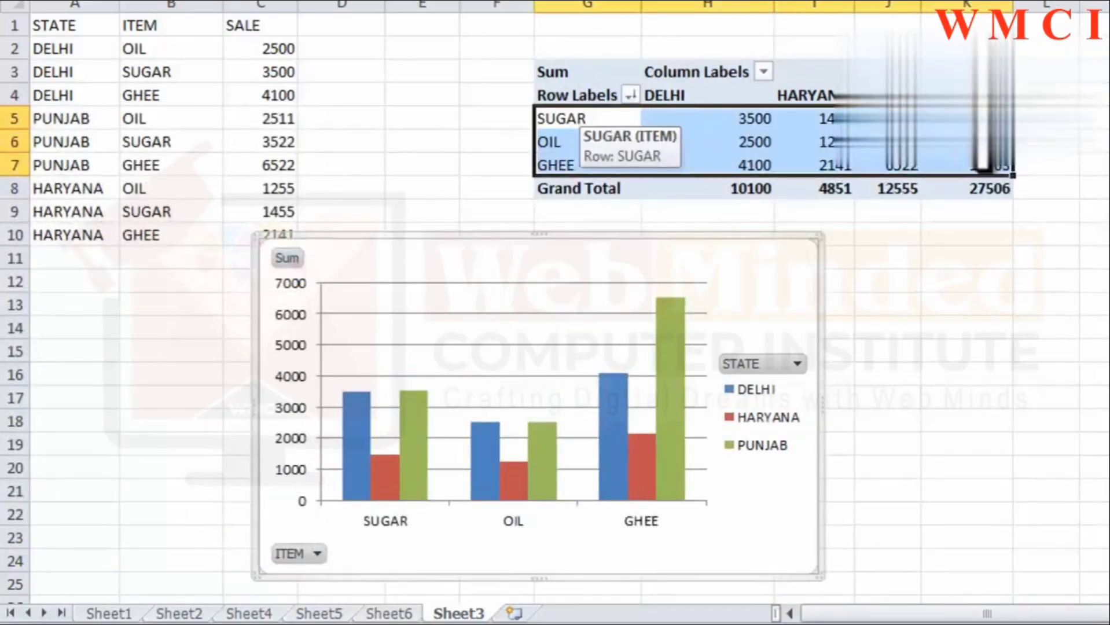
pyautogui.click(712, 139)
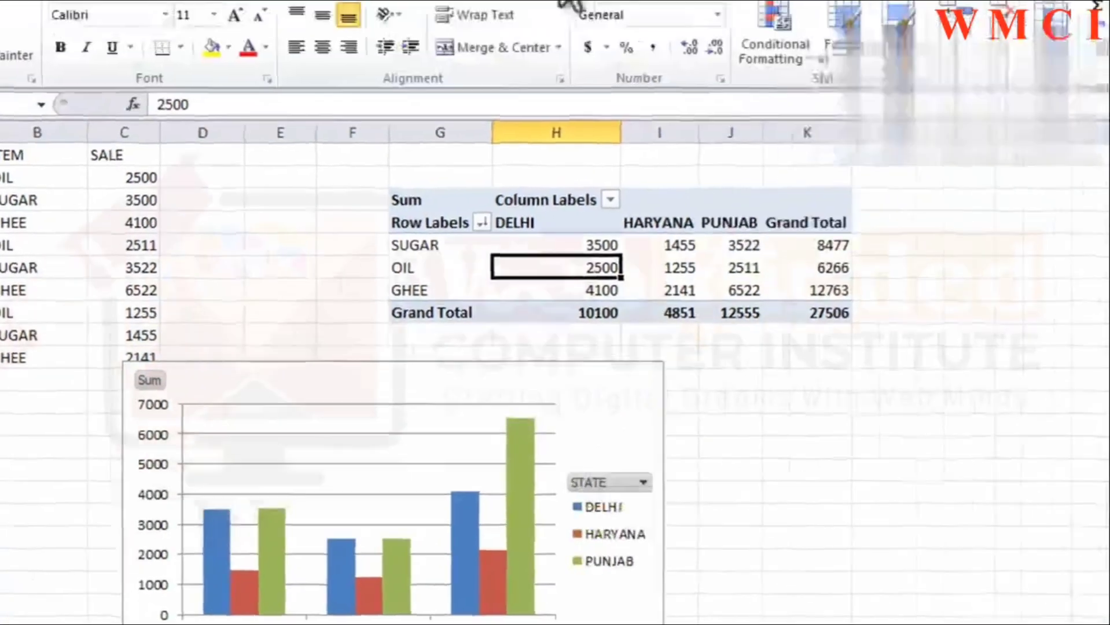
pyautogui.click(433, 38)
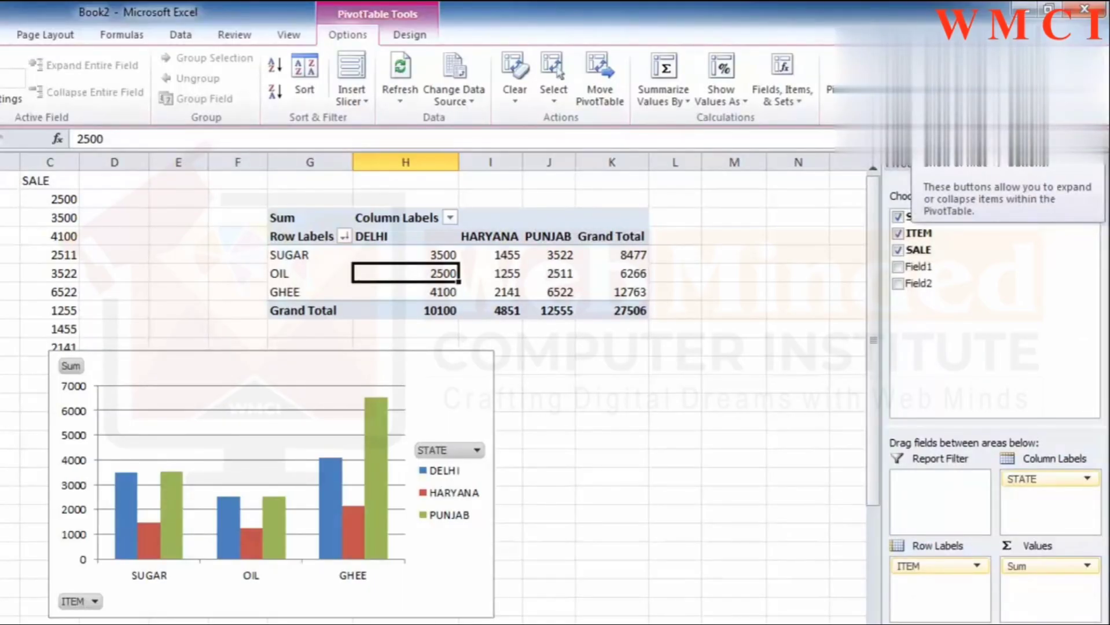
pyautogui.moveTo(270, 259); pyautogui.dragTo(277, 274)
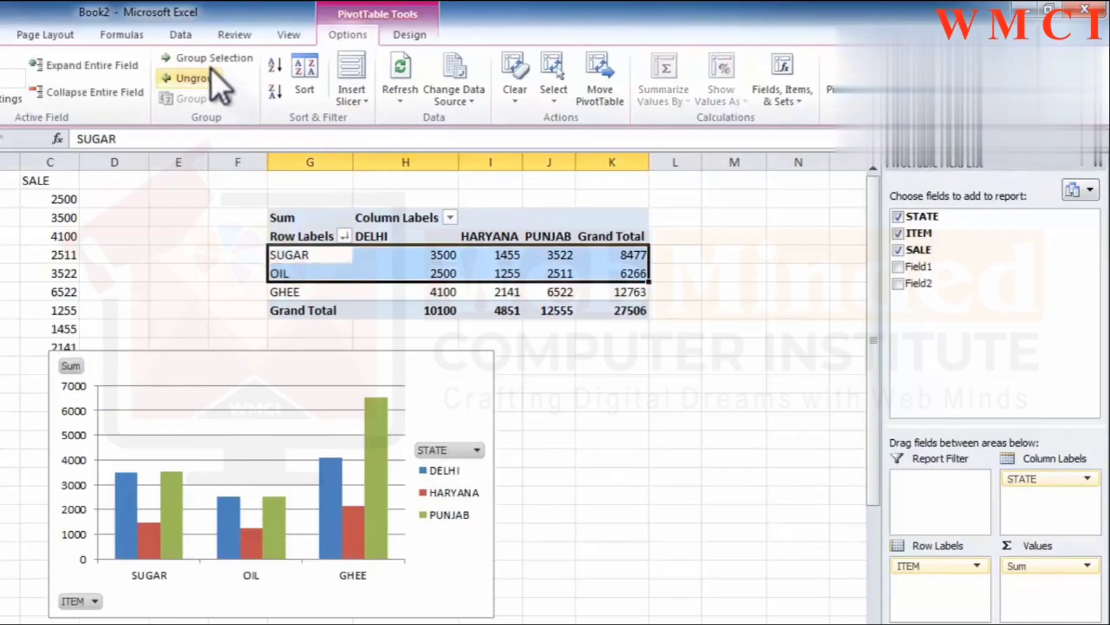
pyautogui.click(173, 58)
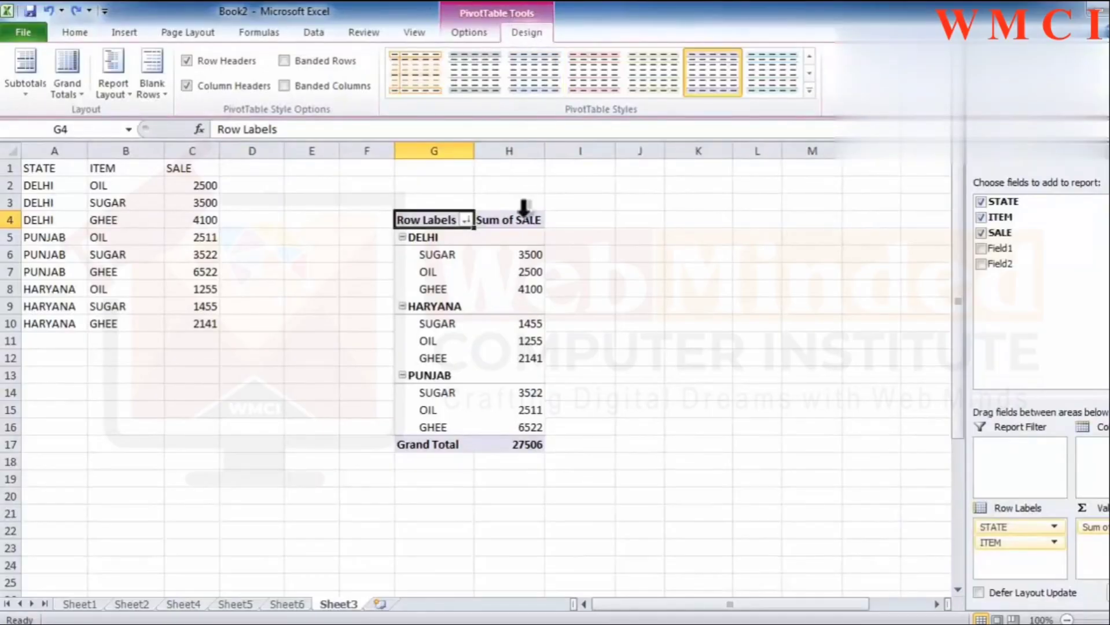
# Step: Set the PivotTable to show no subtotals, and switch it to show all subtotals at the bottom of each group
pyautogui.click(645, 288)
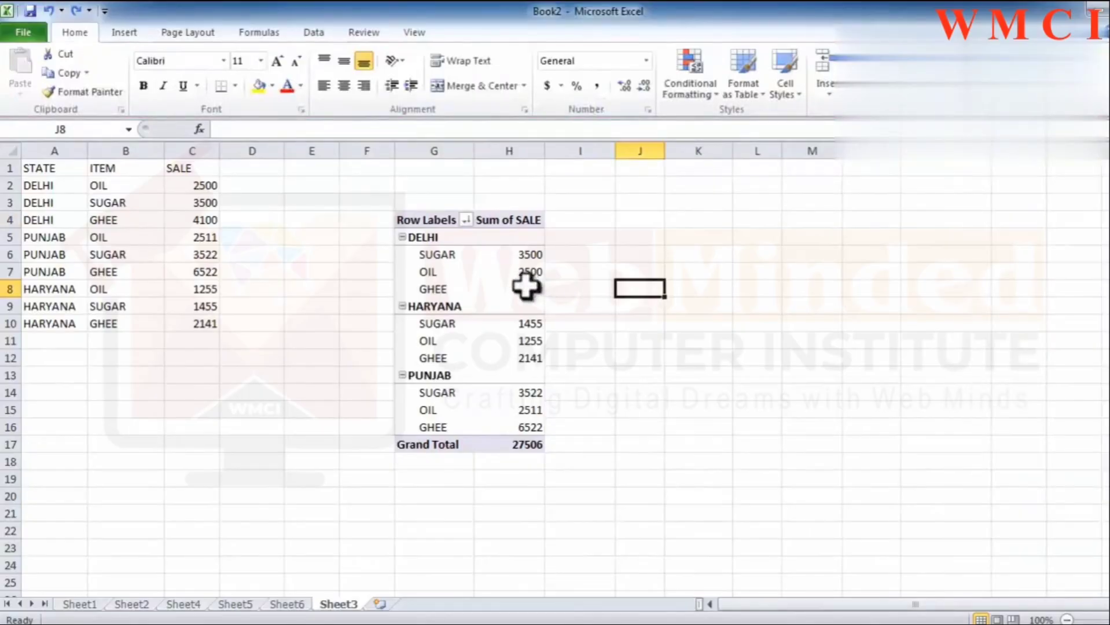
pyautogui.click(501, 284)
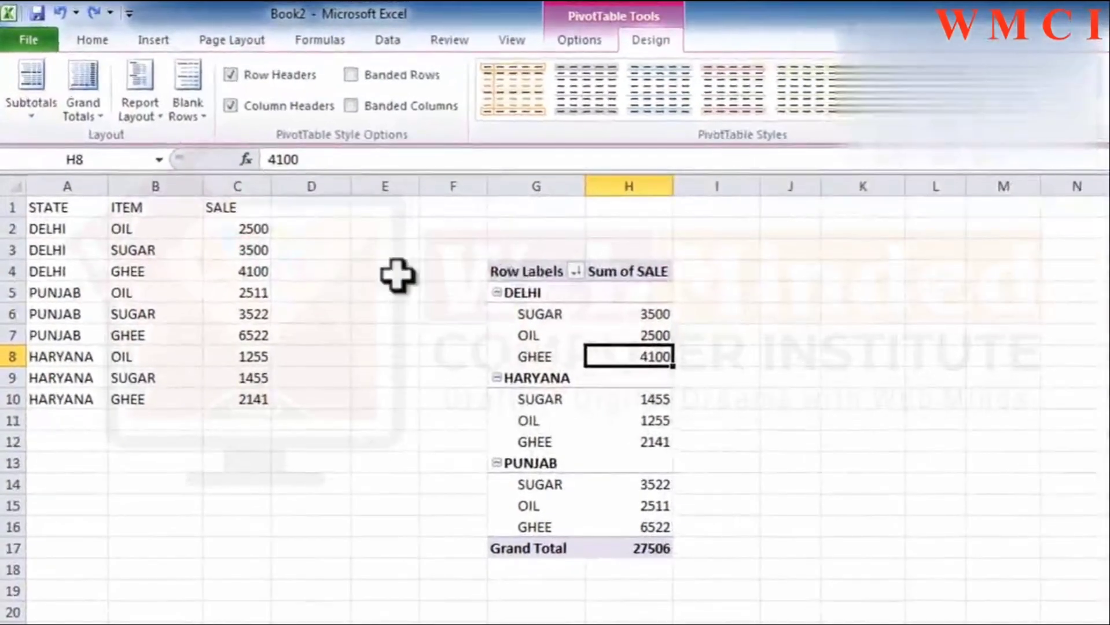
pyautogui.click(32, 93)
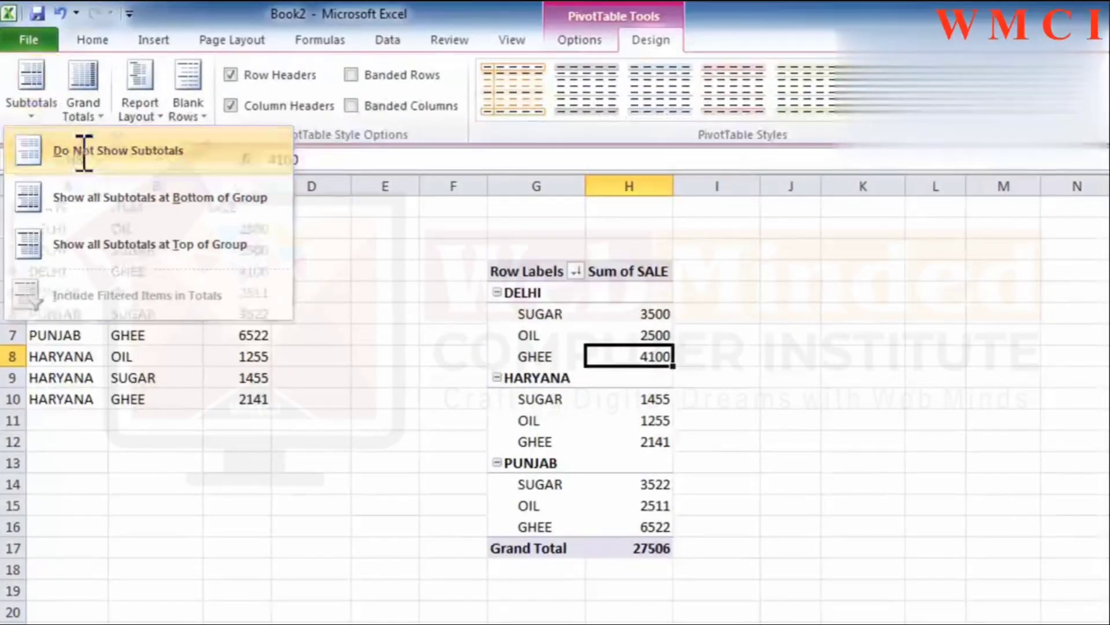
pyautogui.click(78, 152)
pyautogui.click(32, 93)
pyautogui.click(115, 200)
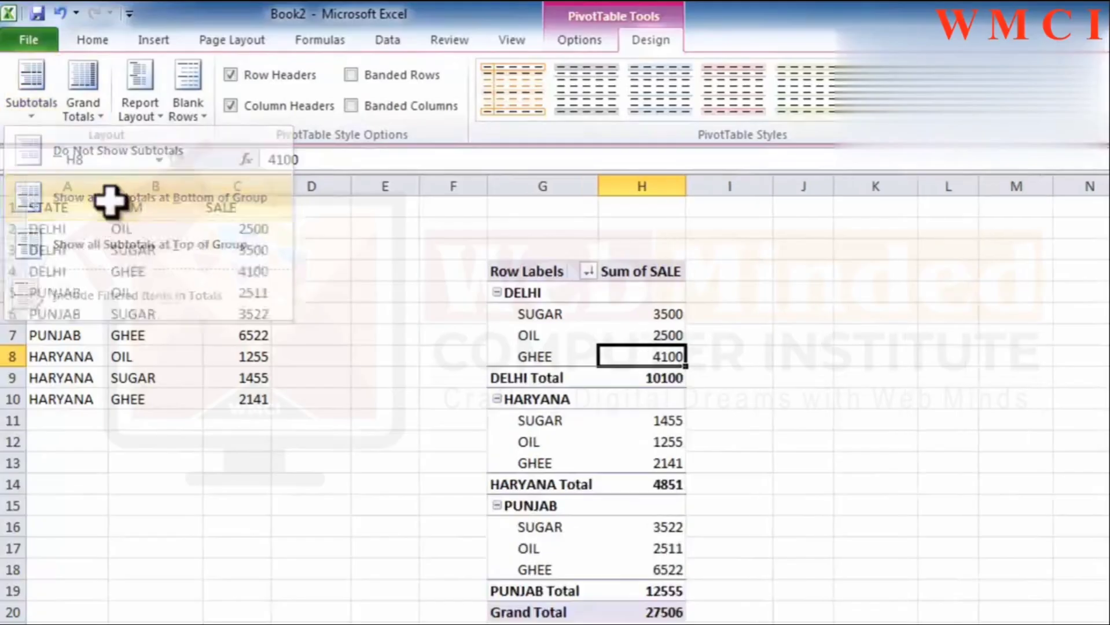
# Step: Show all PivotTable subtotals at the top of each group, and set them back to not shown
pyautogui.click(34, 110)
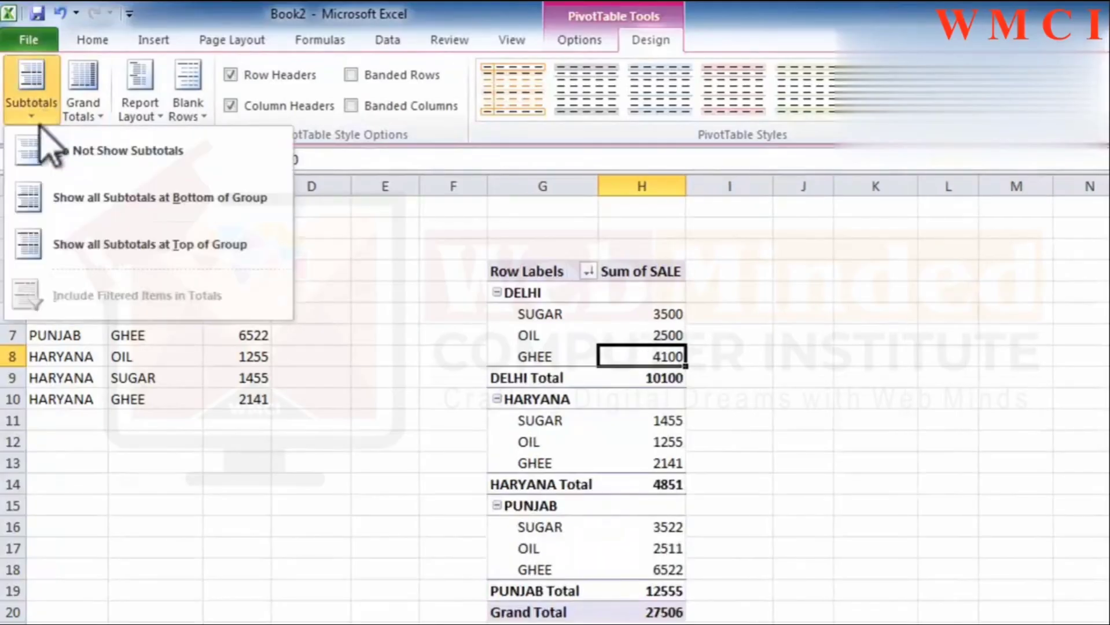
pyautogui.click(95, 244)
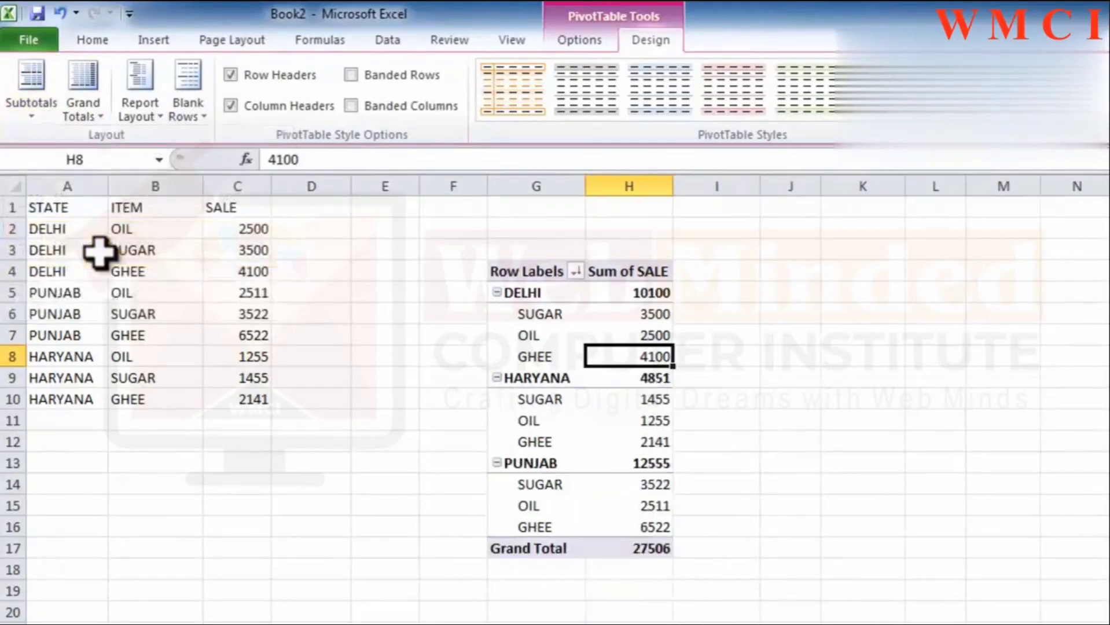
pyautogui.click(34, 104)
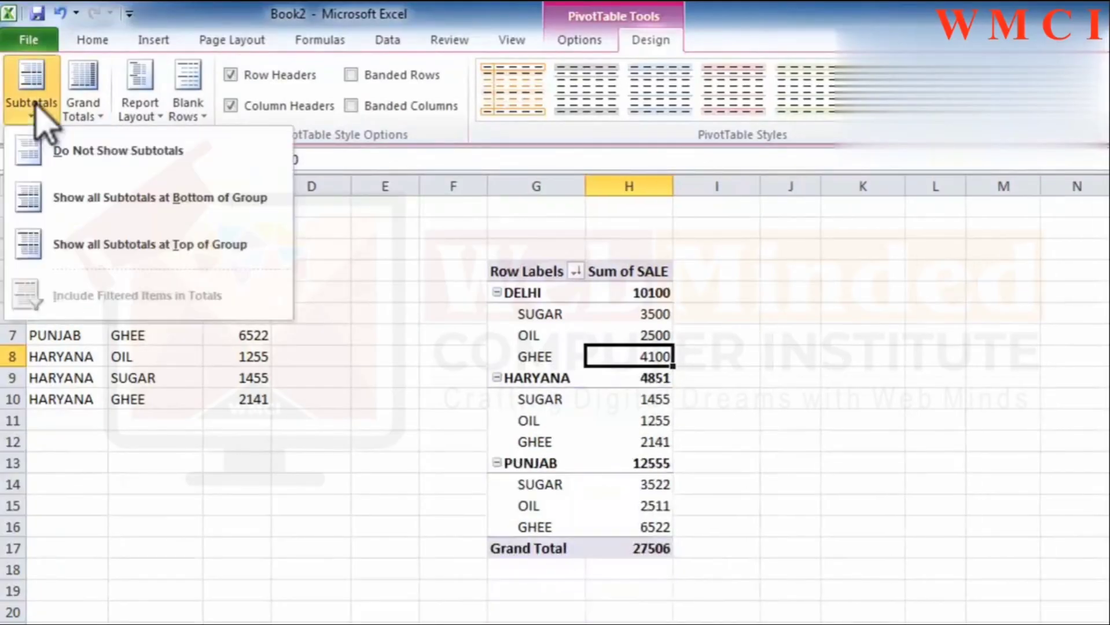
pyautogui.click(87, 152)
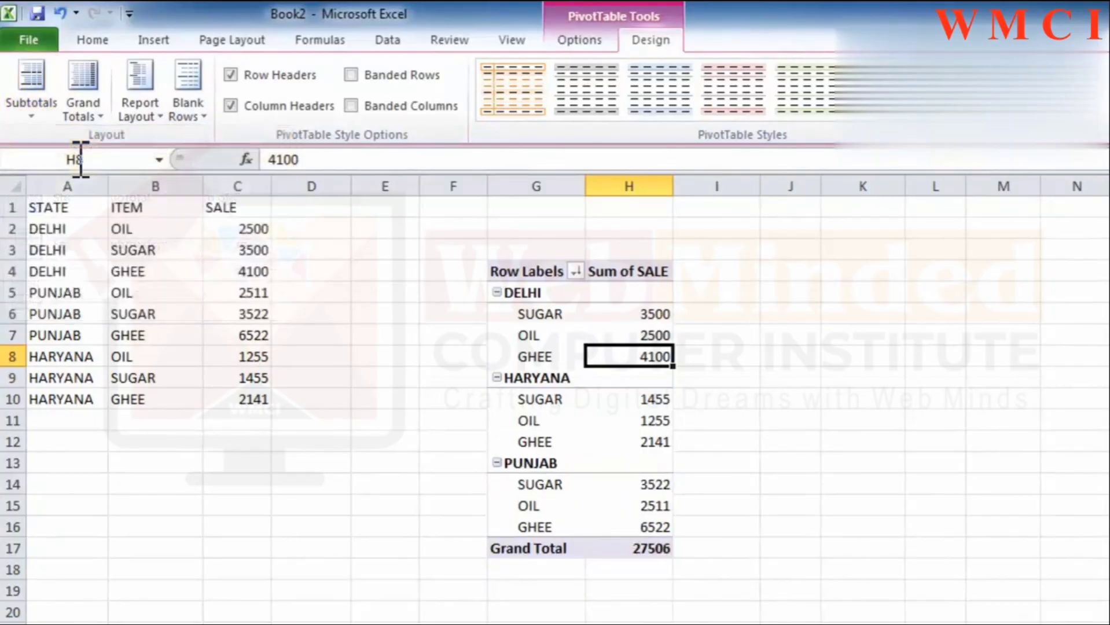
# Step: Turn the PivotTable's grand totals off for rows and columns and back on for both
pyautogui.click(84, 110)
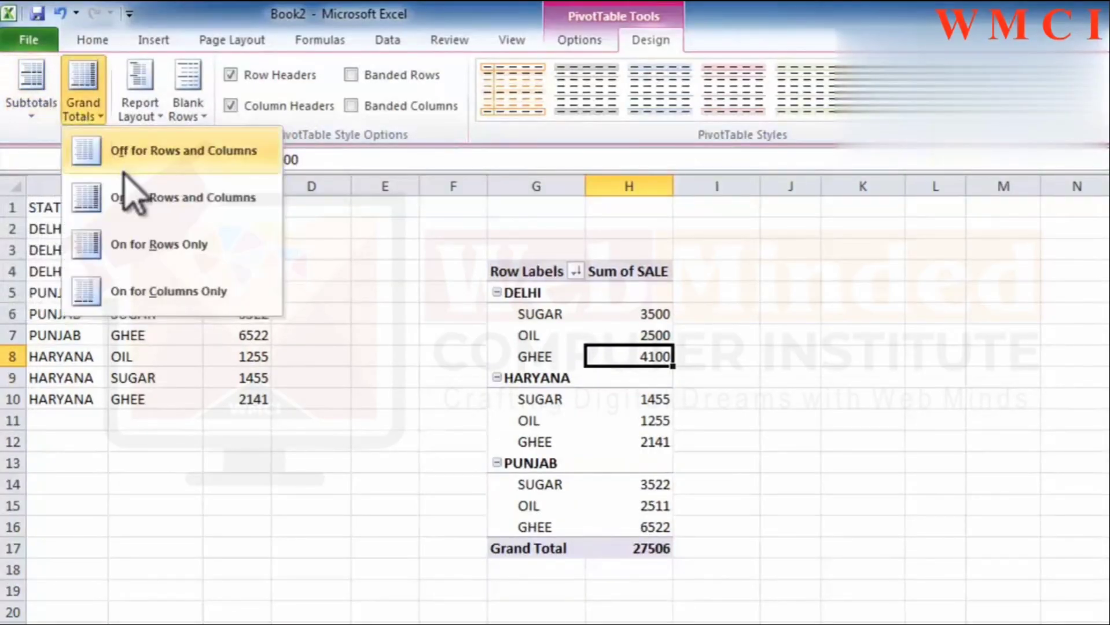
pyautogui.click(123, 171)
pyautogui.click(84, 110)
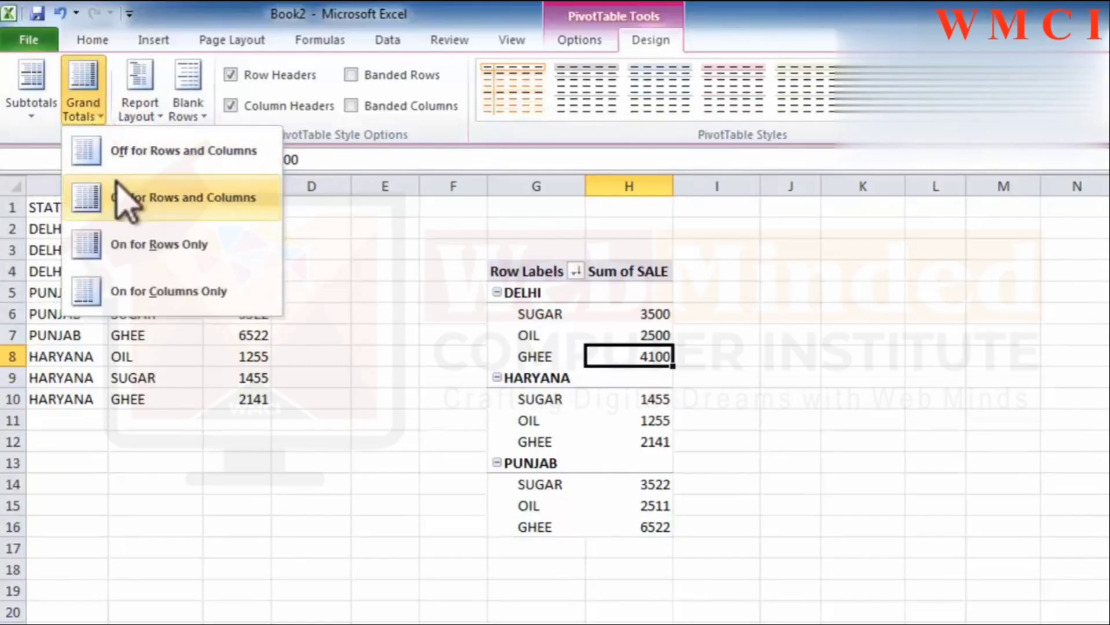
pyautogui.click(159, 199)
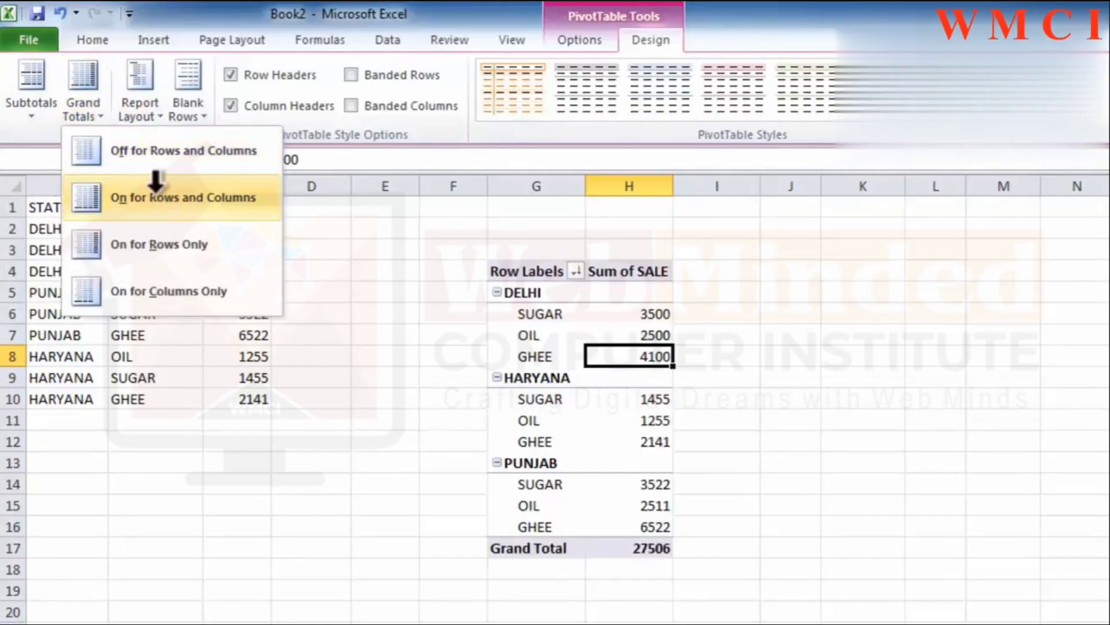
# Step: Try grand totals for rows only and set the PivotTable to show them for columns only
pyautogui.click(69, 113)
pyautogui.click(132, 254)
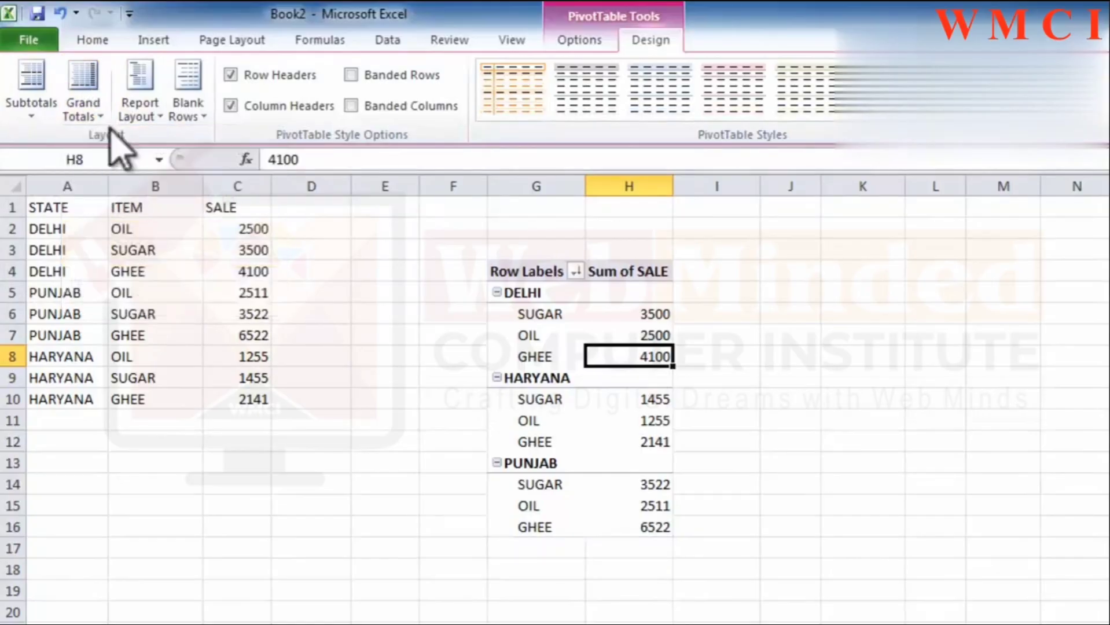
pyautogui.click(96, 104)
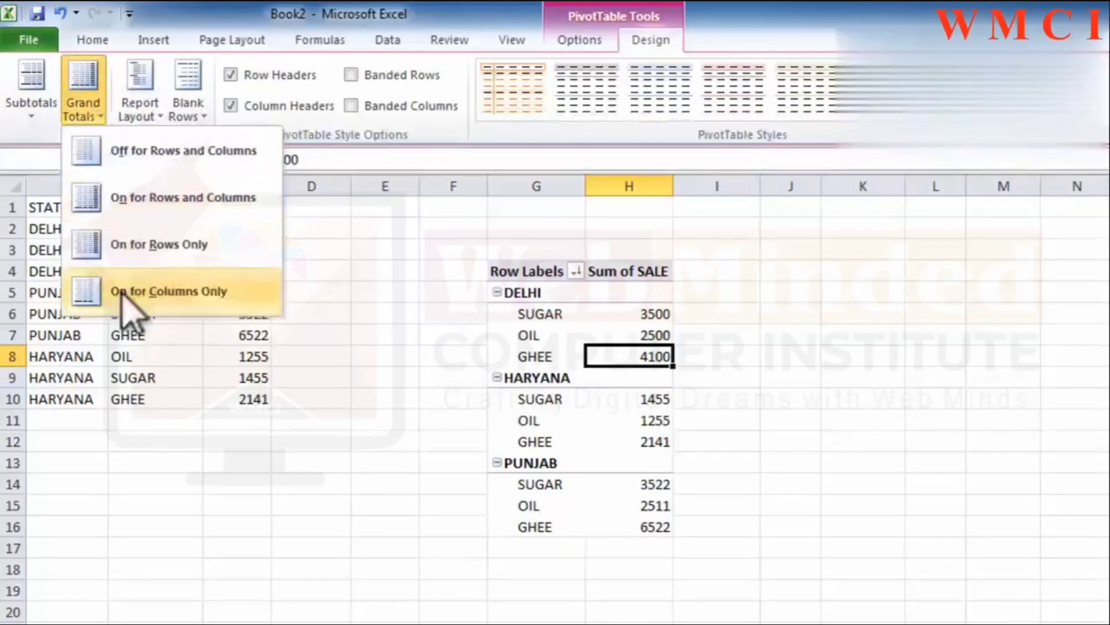
pyautogui.click(121, 290)
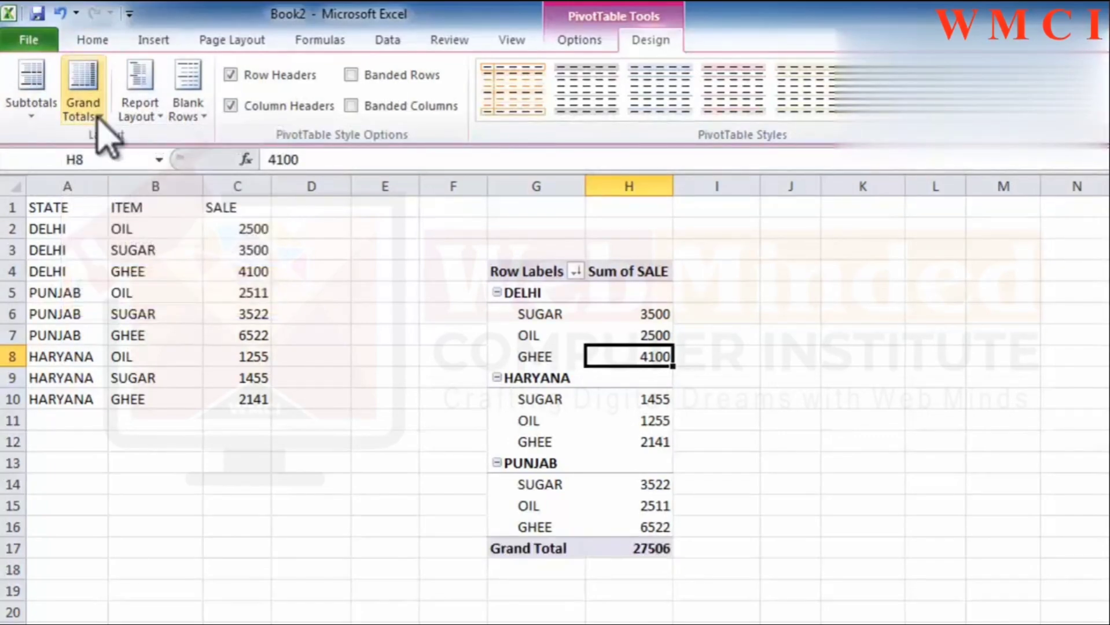
# Step: Show the PivotTable report in compact form and switch it to outline form
pyautogui.click(146, 118)
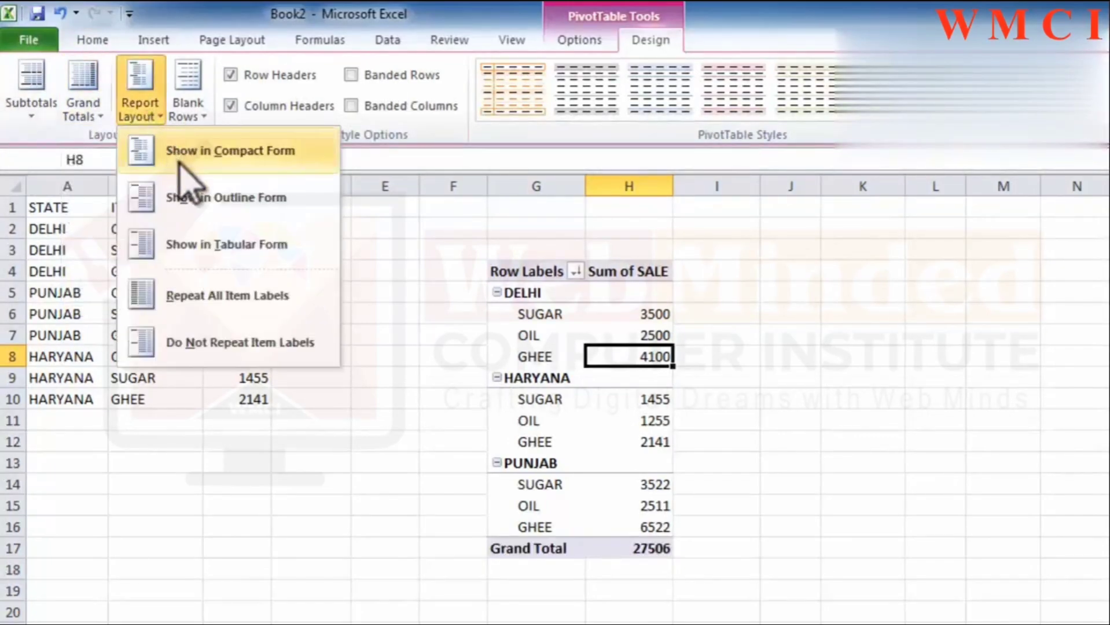
pyautogui.click(180, 164)
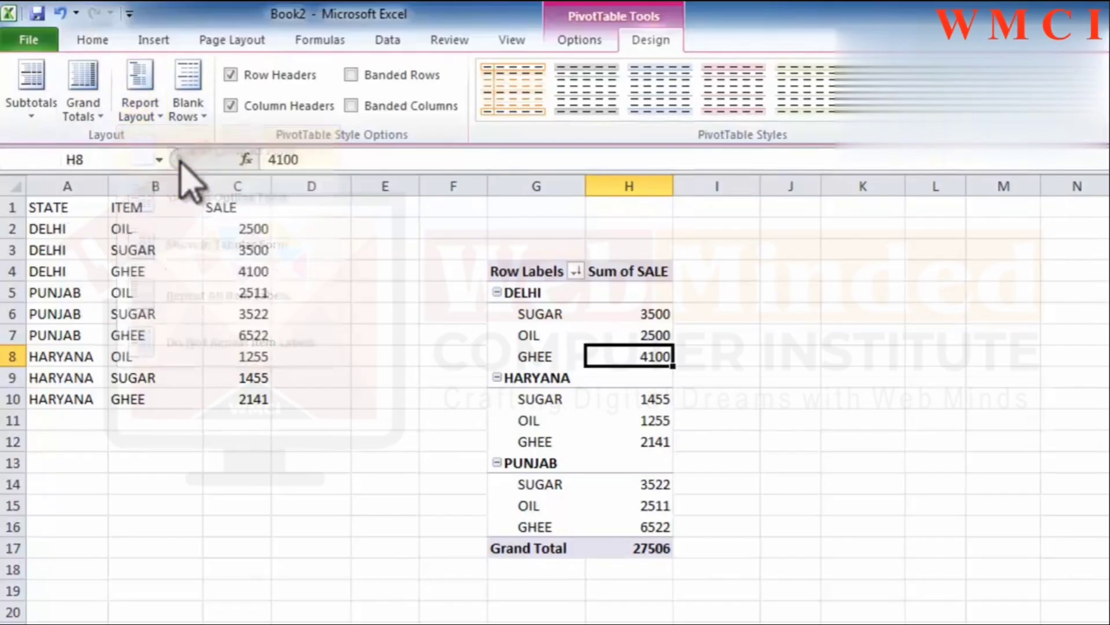
pyautogui.click(142, 112)
pyautogui.click(149, 199)
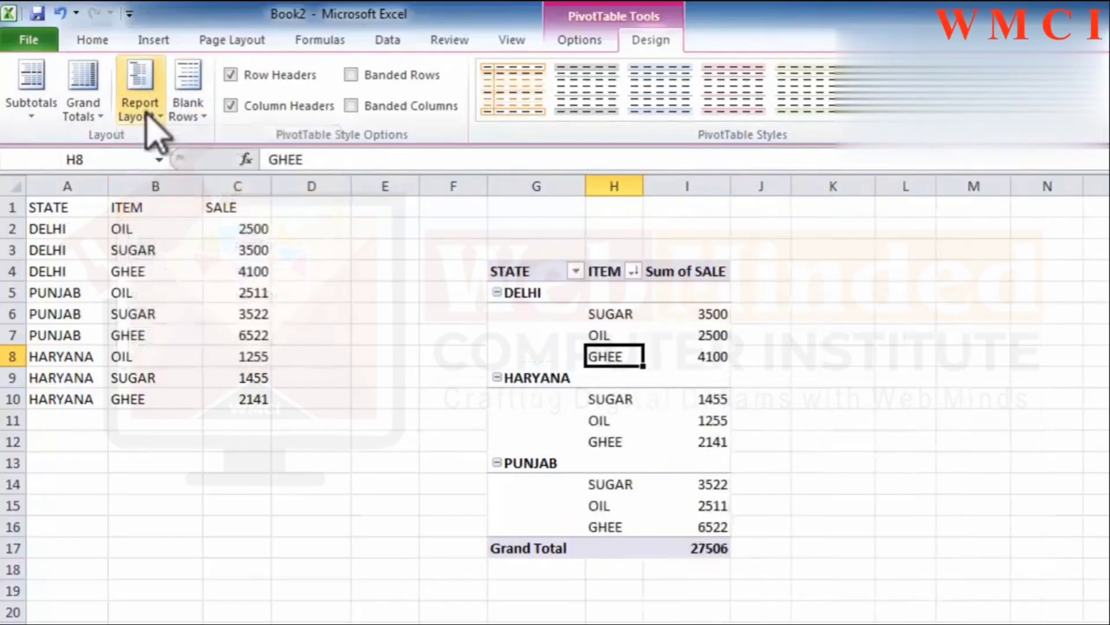
# Step: Change the PivotTable's report layout to tabular form
pyautogui.click(152, 113)
pyautogui.click(169, 243)
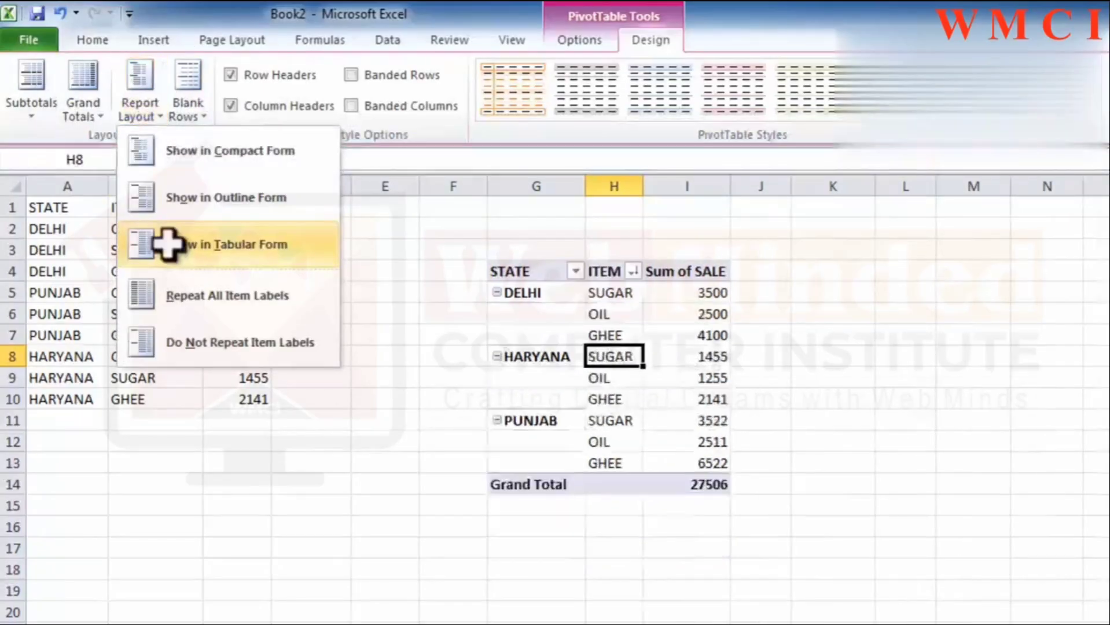
pyautogui.click(147, 110)
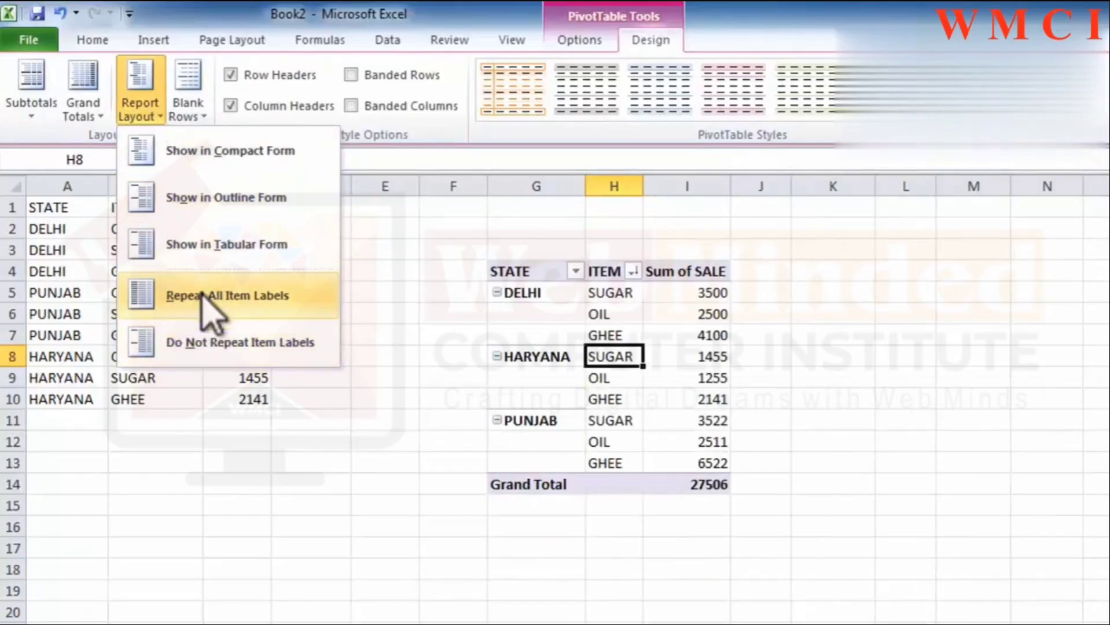
# Step: Insert a blank line after each PivotTable item, select the inserted rows for review, and remove the blank lines again
pyautogui.click(188, 113)
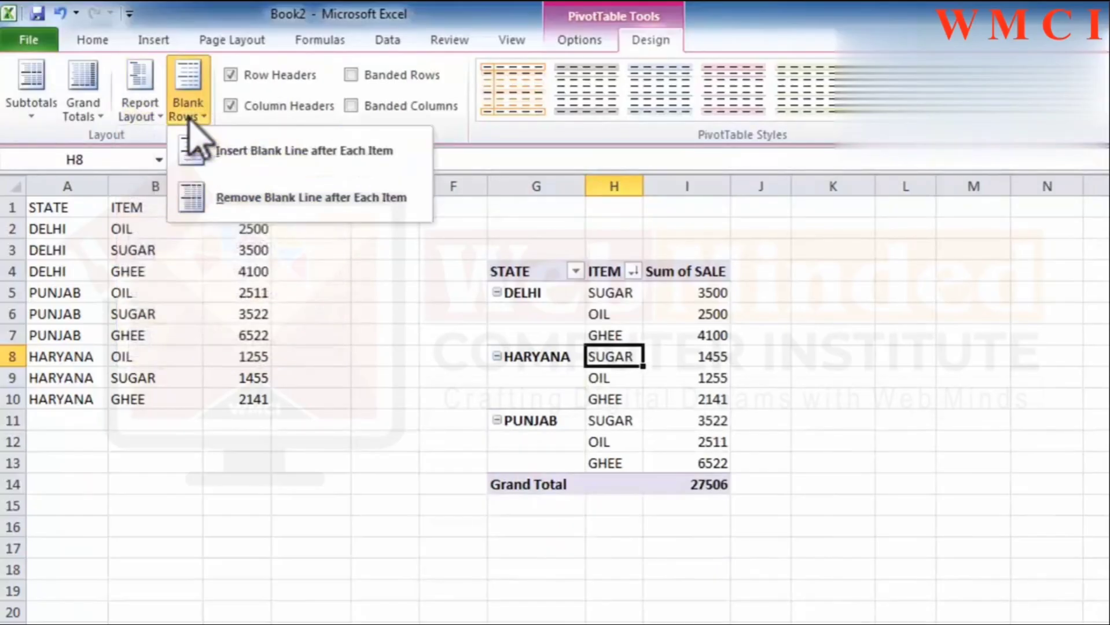
pyautogui.click(248, 152)
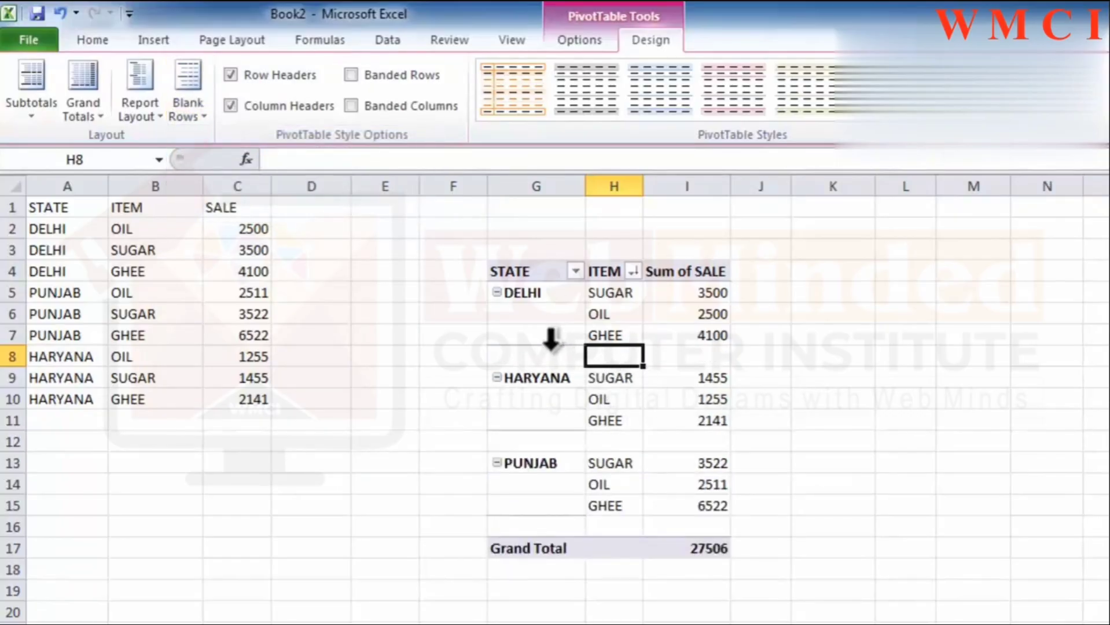
pyautogui.moveTo(602, 354); pyautogui.dragTo(788, 370)
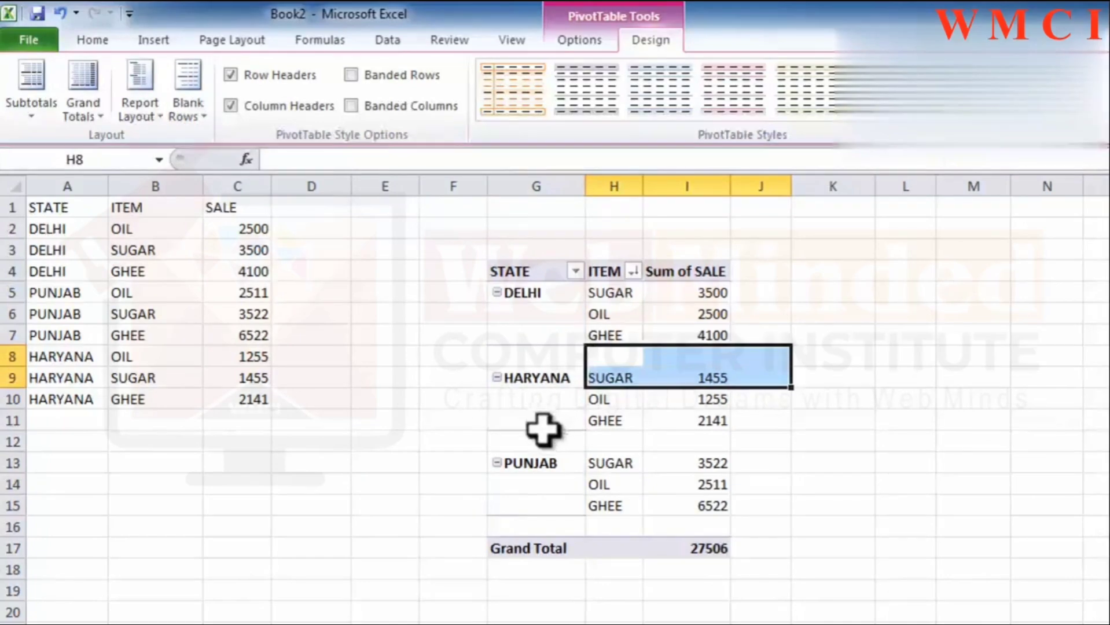
pyautogui.moveTo(517, 357); pyautogui.dragTo(692, 357)
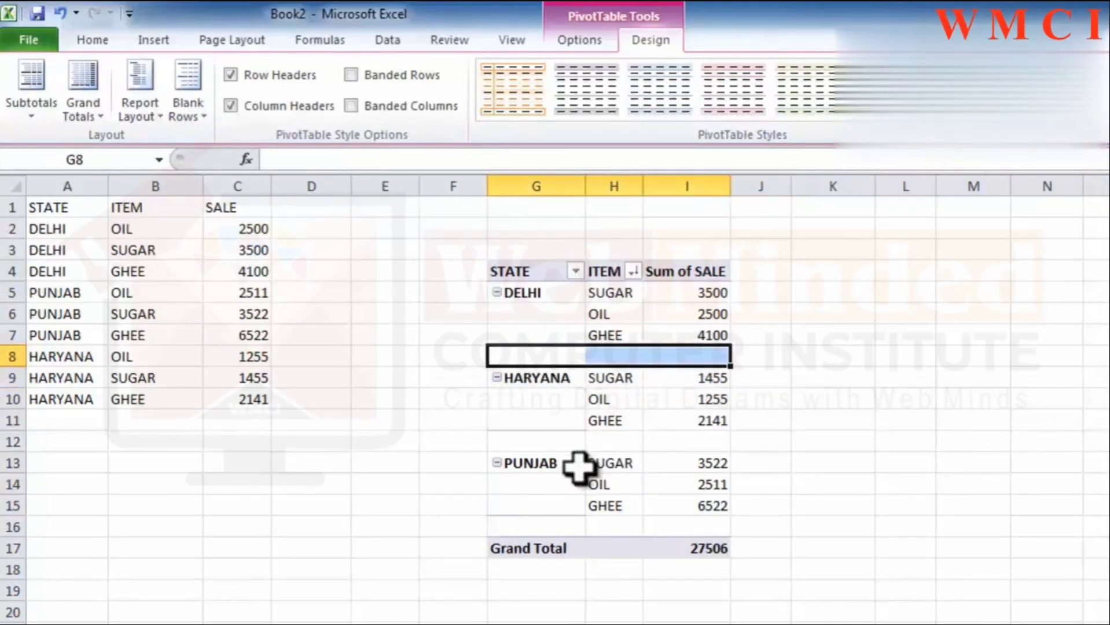
pyautogui.moveTo(570, 443); pyautogui.dragTo(677, 442)
pyautogui.moveTo(556, 526); pyautogui.dragTo(703, 536)
pyautogui.click(187, 110)
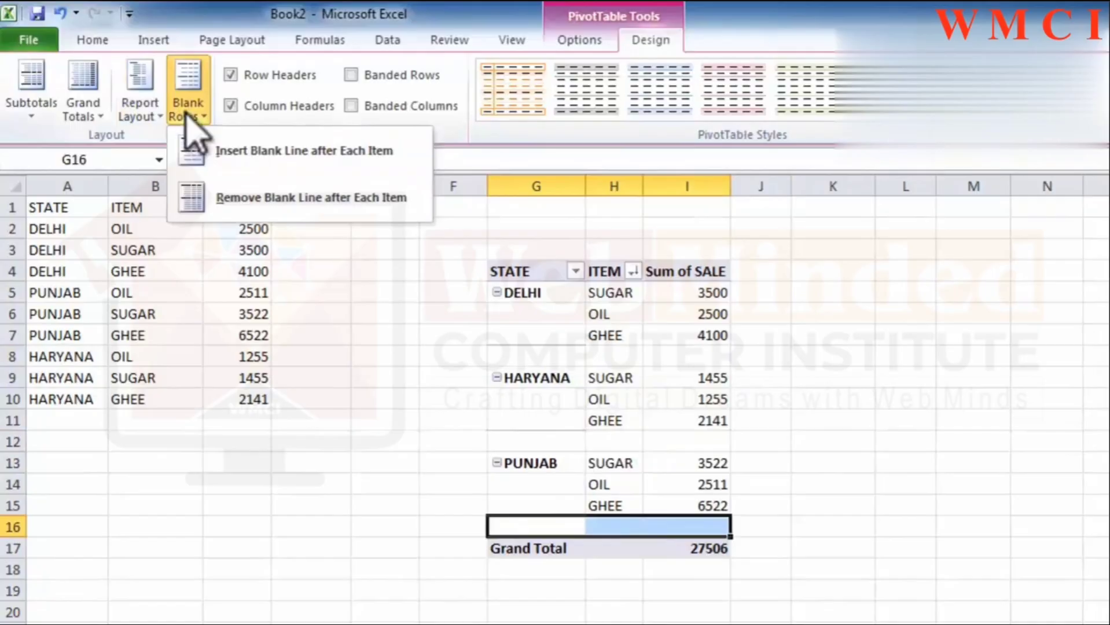
pyautogui.click(238, 197)
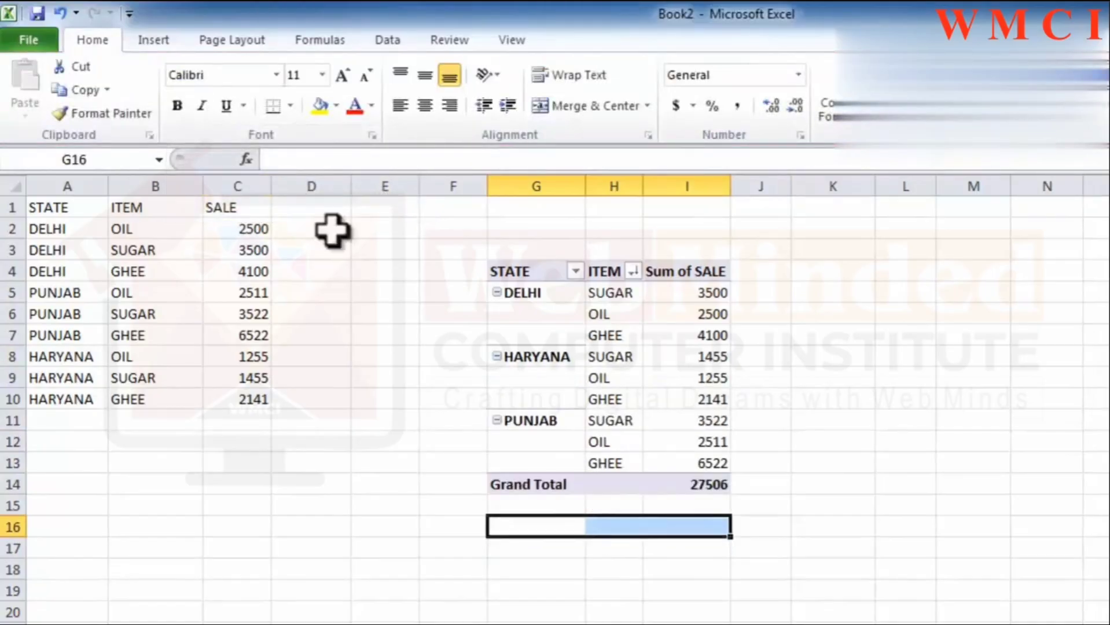
# Step: Switch the PivotTable's row header and column header formatting off and back on
pyautogui.click(570, 292)
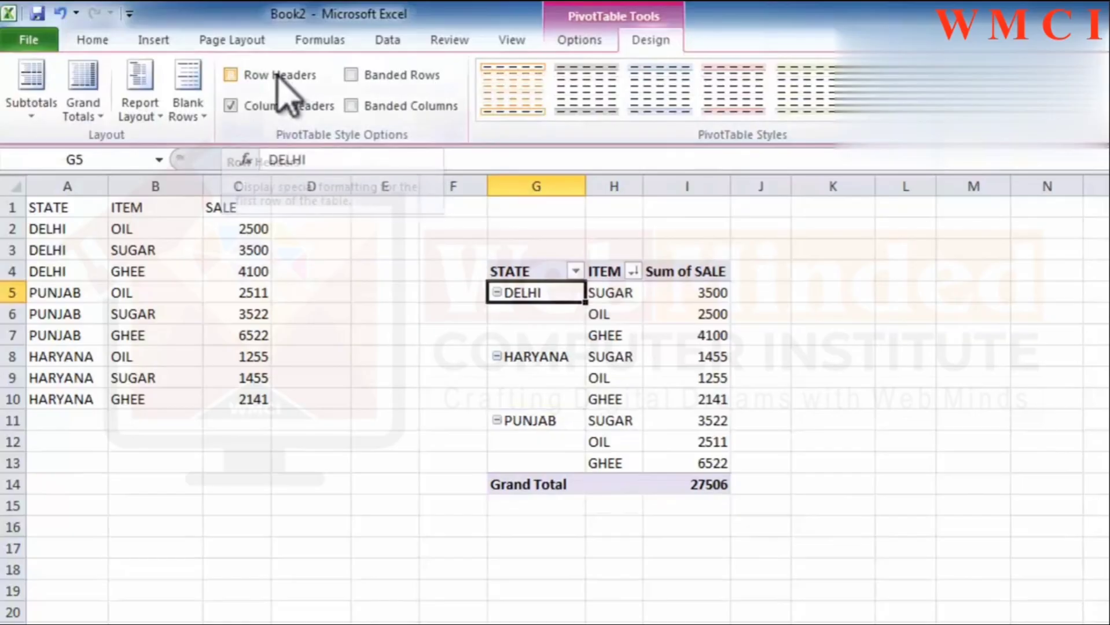
pyautogui.click(267, 102)
pyautogui.click(268, 103)
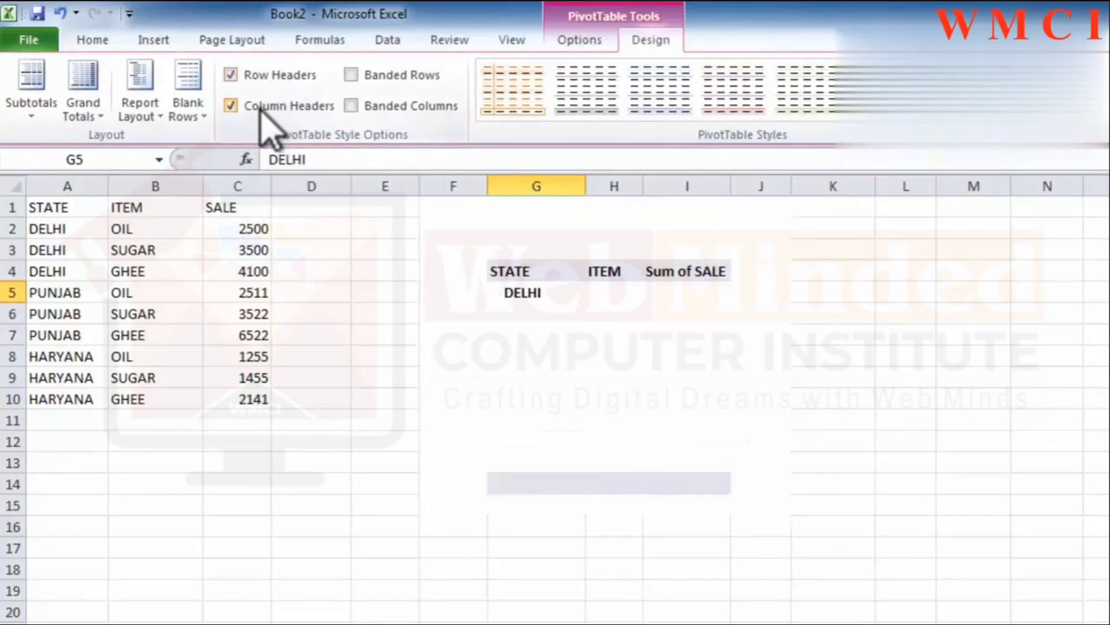
# Step: Try the banded formatting options on the PivotTable and leave both banded rows and banded columns on
pyautogui.click(388, 77)
pyautogui.click(389, 107)
pyautogui.click(386, 108)
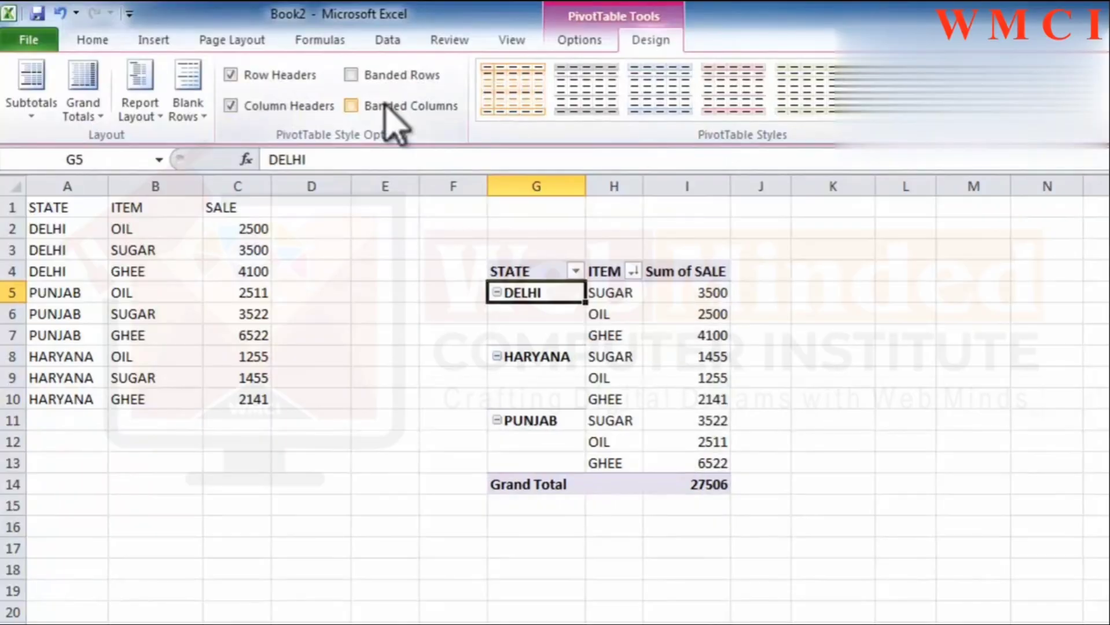
pyautogui.click(386, 105)
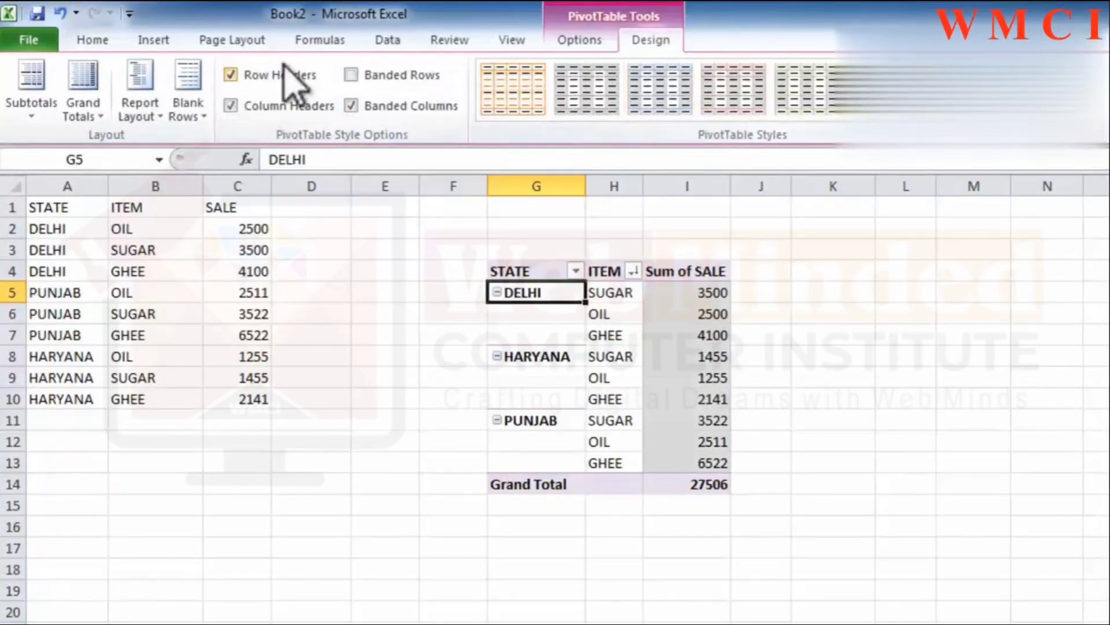
pyautogui.click(362, 81)
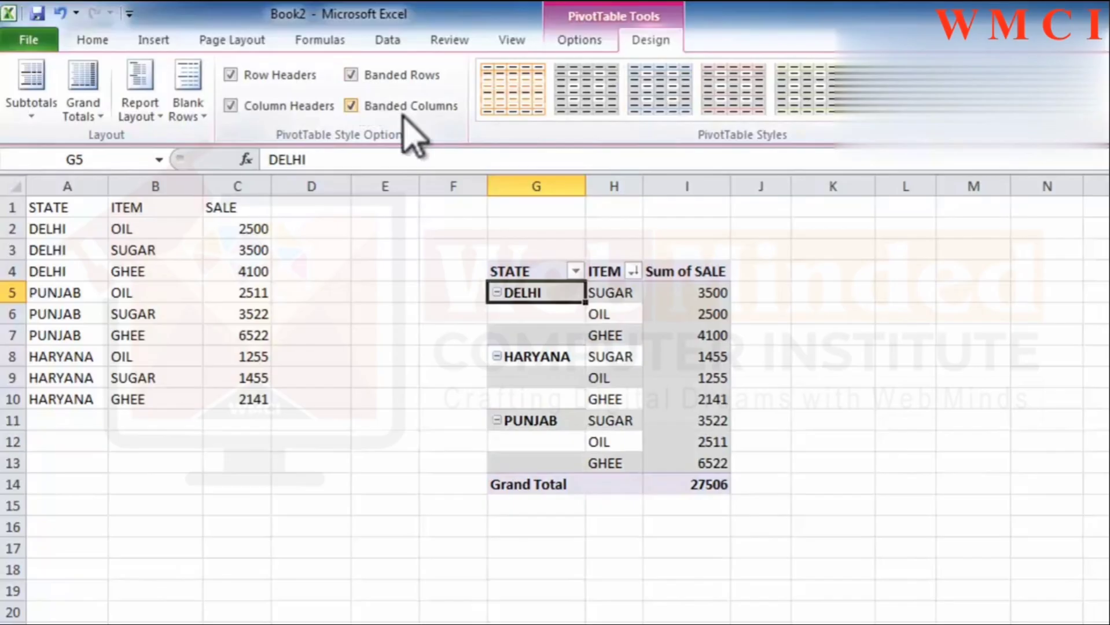
# Step: Try the red Medium PivotTable style with the black header, and apply the orange style from the second Medium row
pyautogui.click(1001, 124)
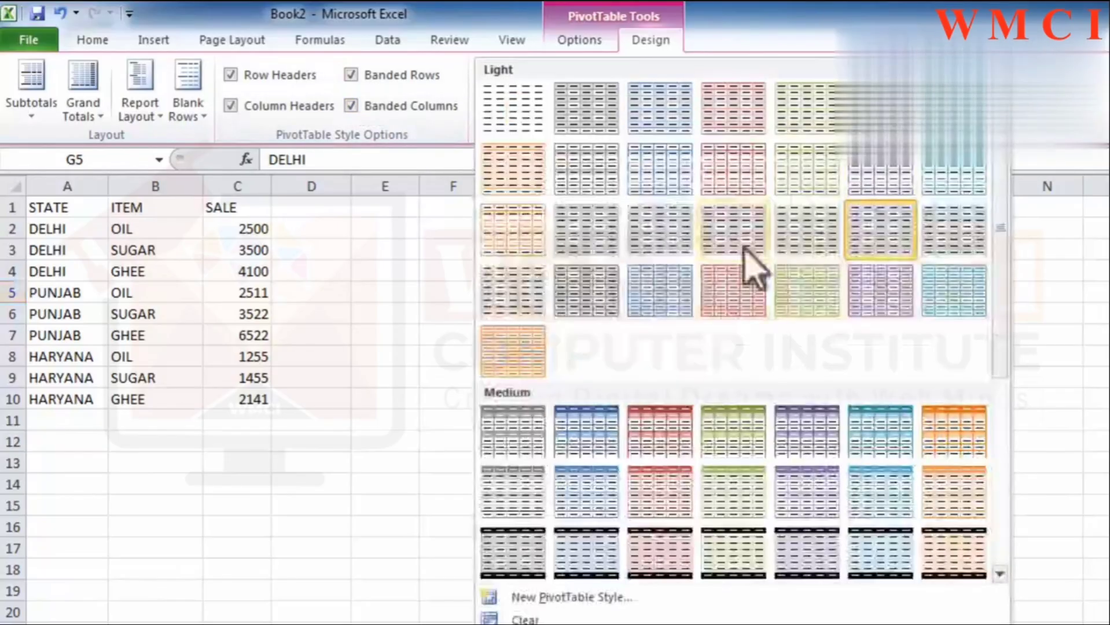
pyautogui.click(669, 550)
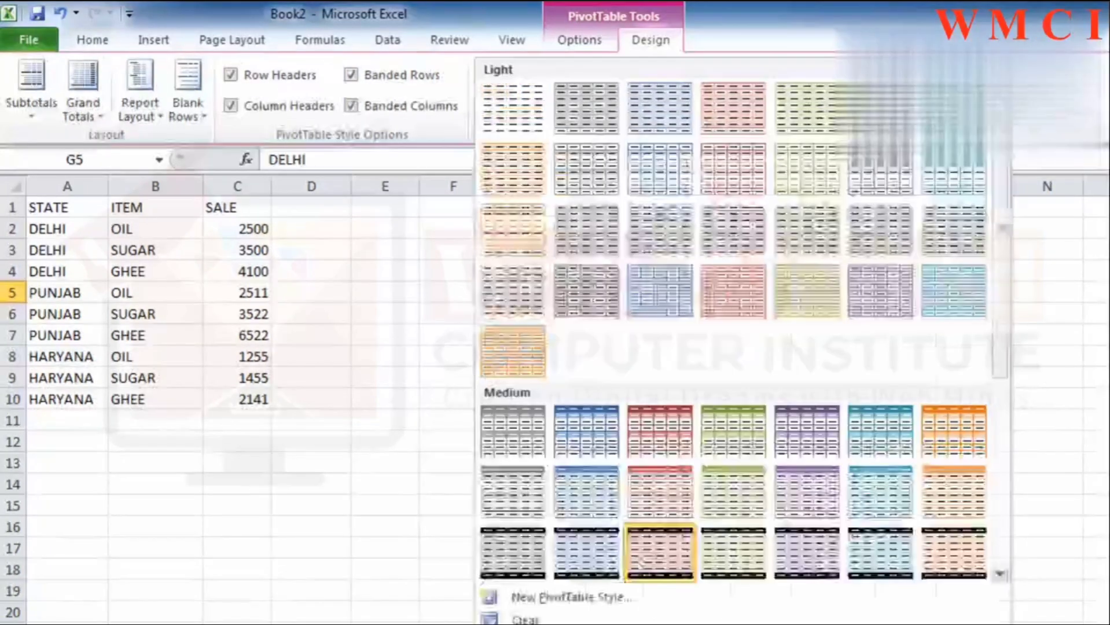
pyautogui.click(1001, 124)
pyautogui.click(949, 487)
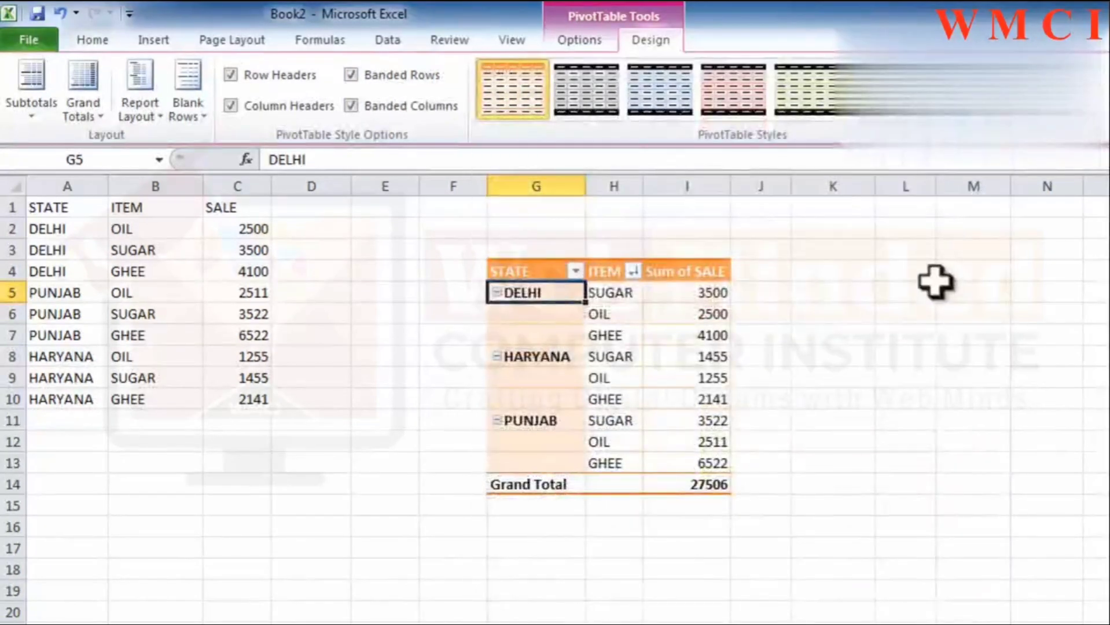